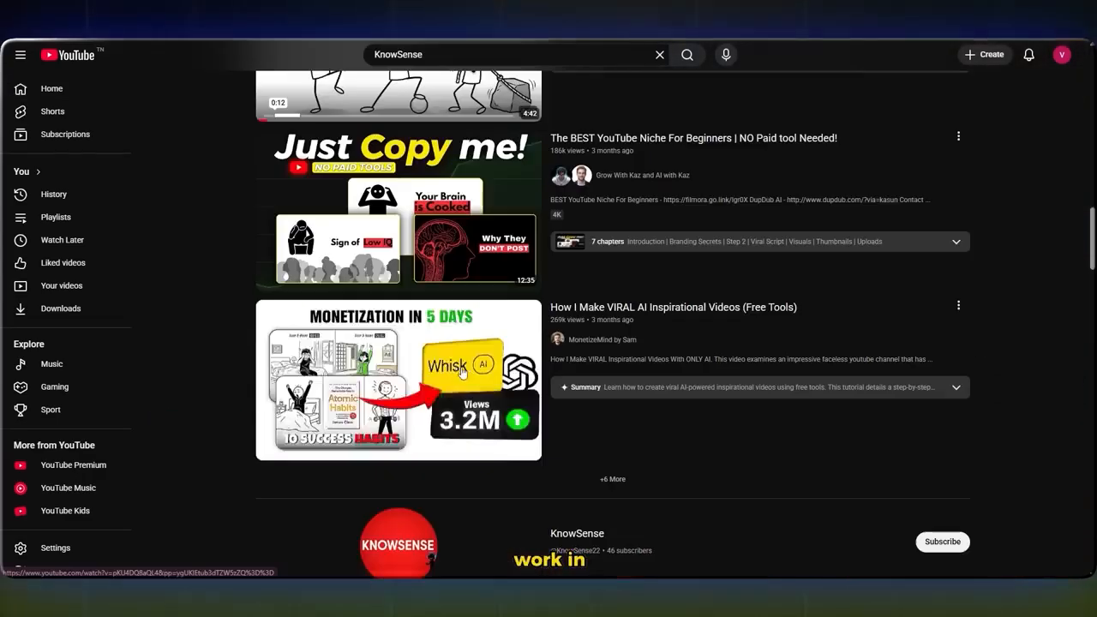
- Look through the KnowSense search results and open the main KnowSense channel at the head of the list
scroll(460, 370, down, 5)
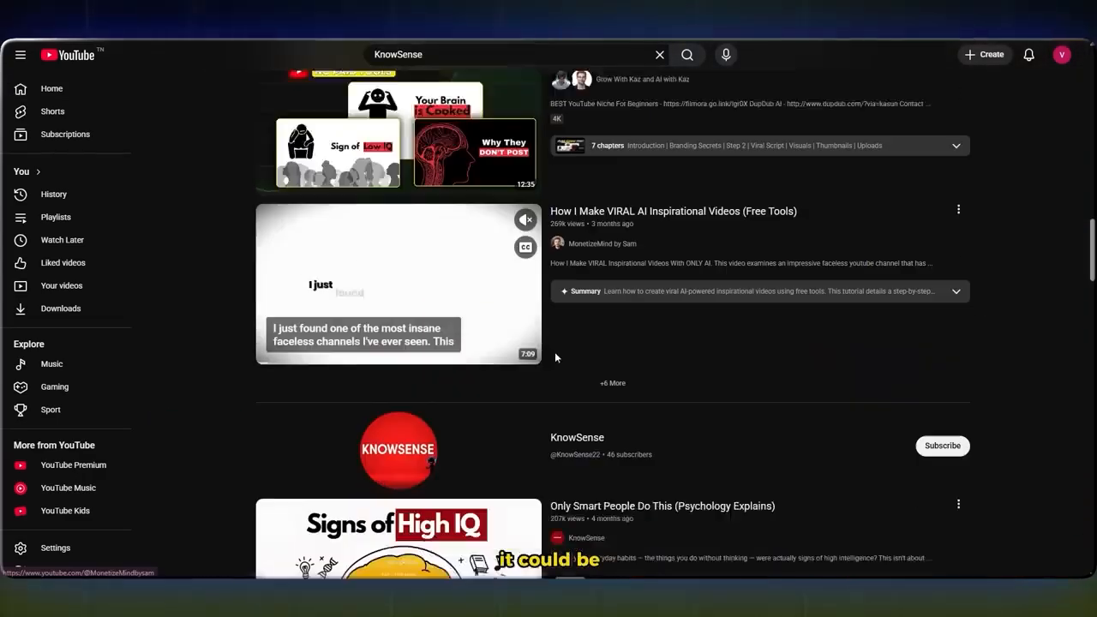
scroll(622, 354, down, 6)
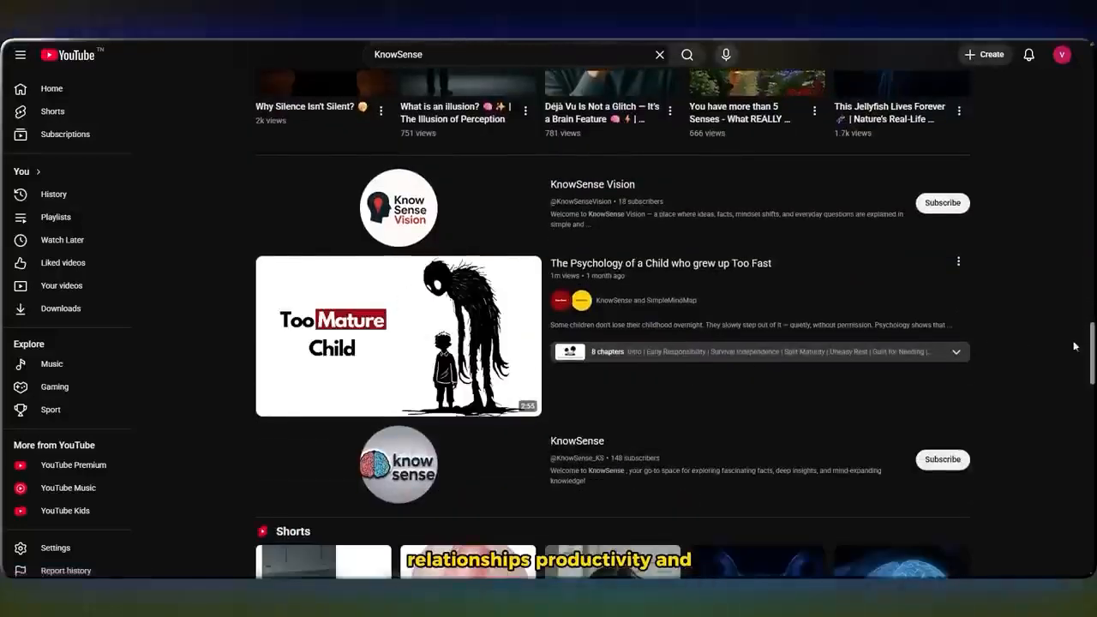
scroll(1093, 341, up, 10)
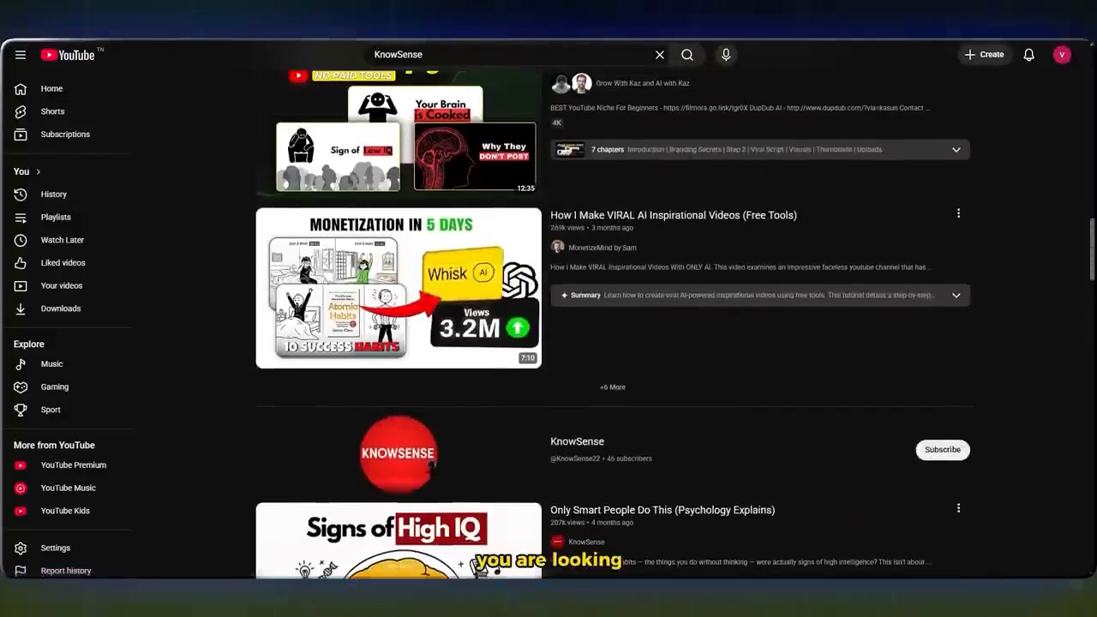
scroll(613, 342, up, 20)
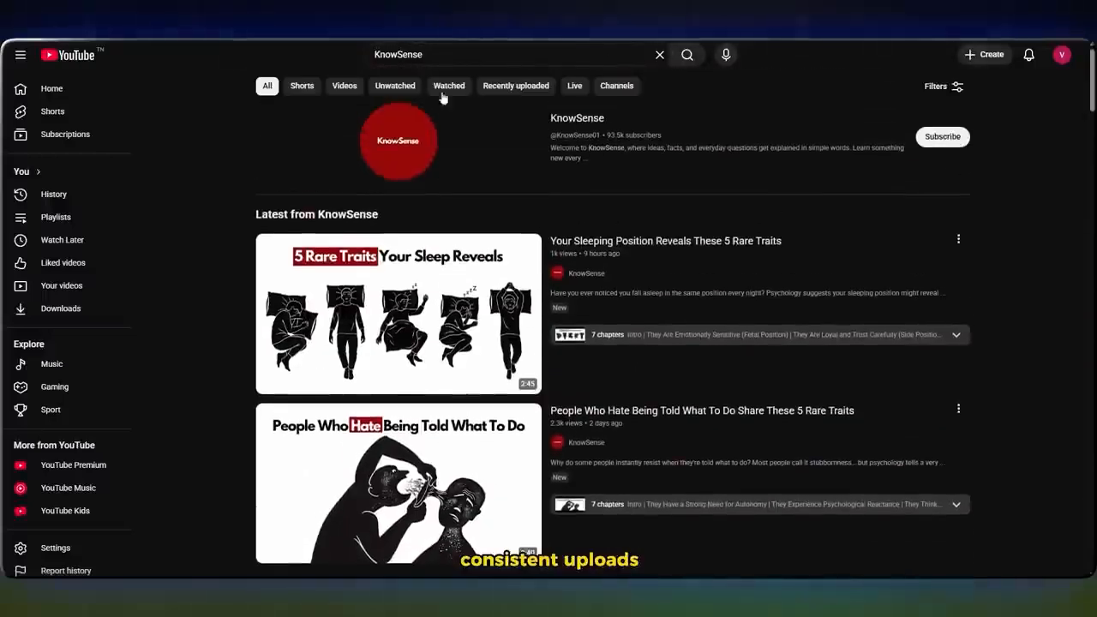
click(404, 128)
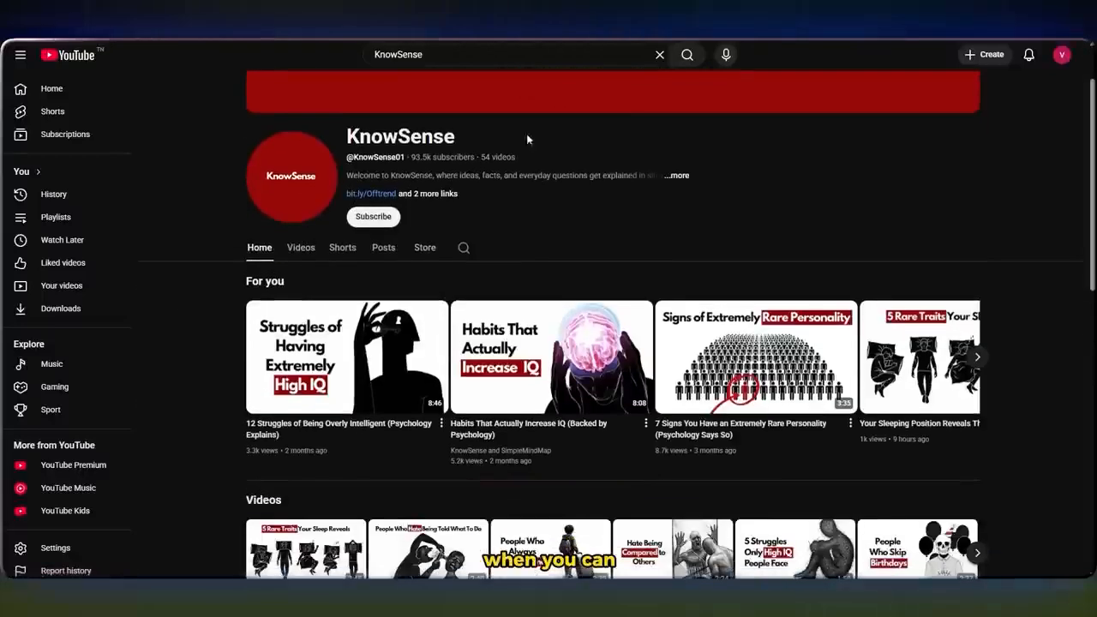
- Clear the search text and browse the KnowSense channel's list of videos
click(659, 55)
click(787, 153)
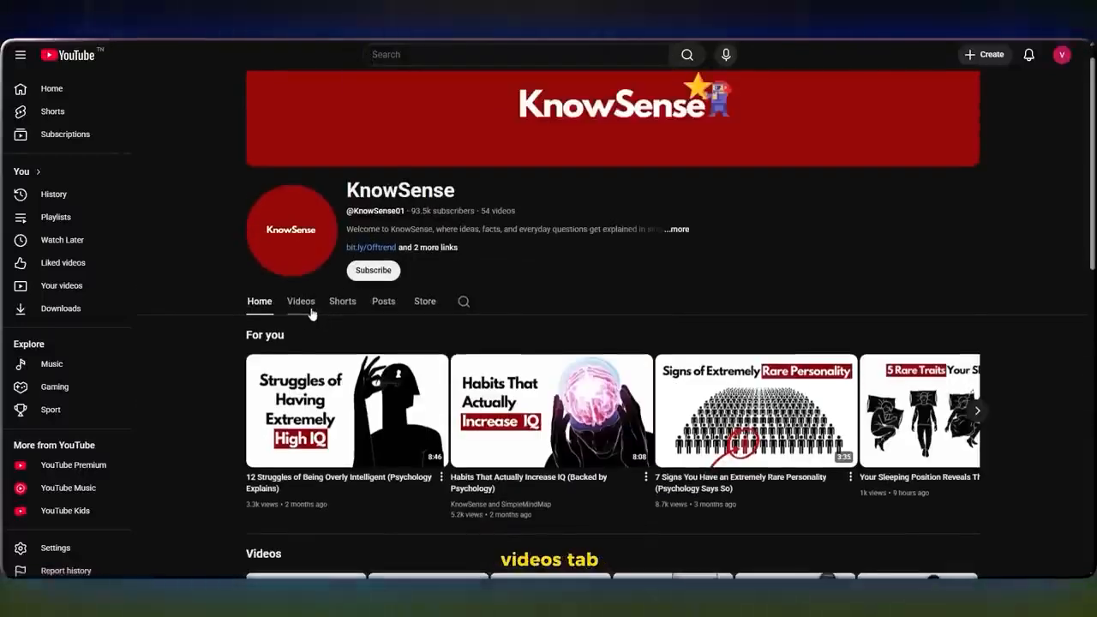
click(304, 304)
scroll(317, 283, down, 1)
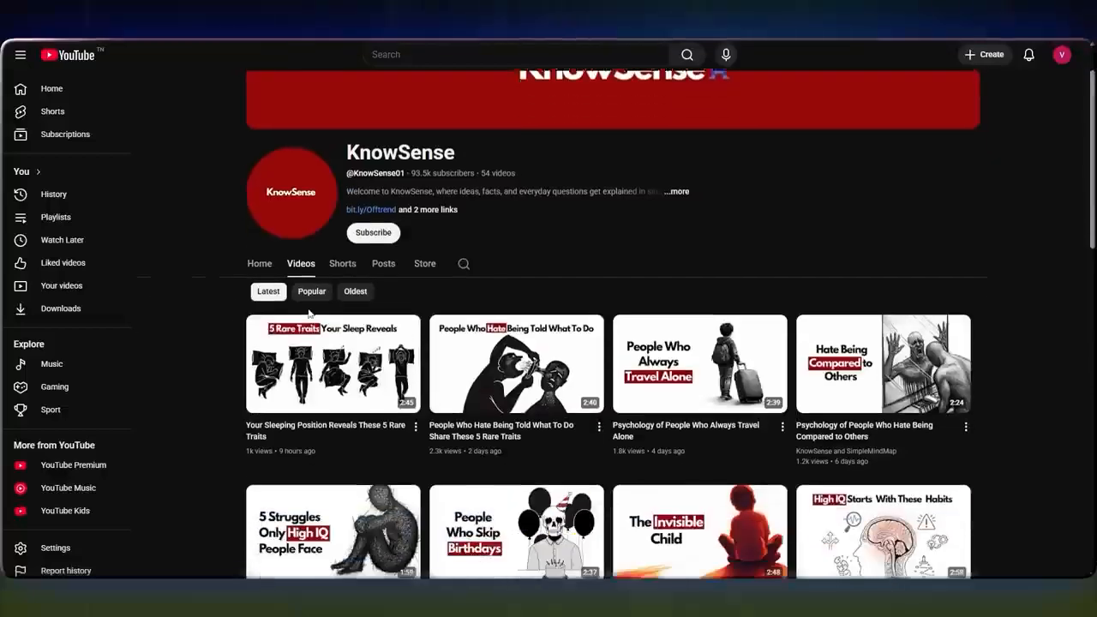
scroll(303, 287, down, 4)
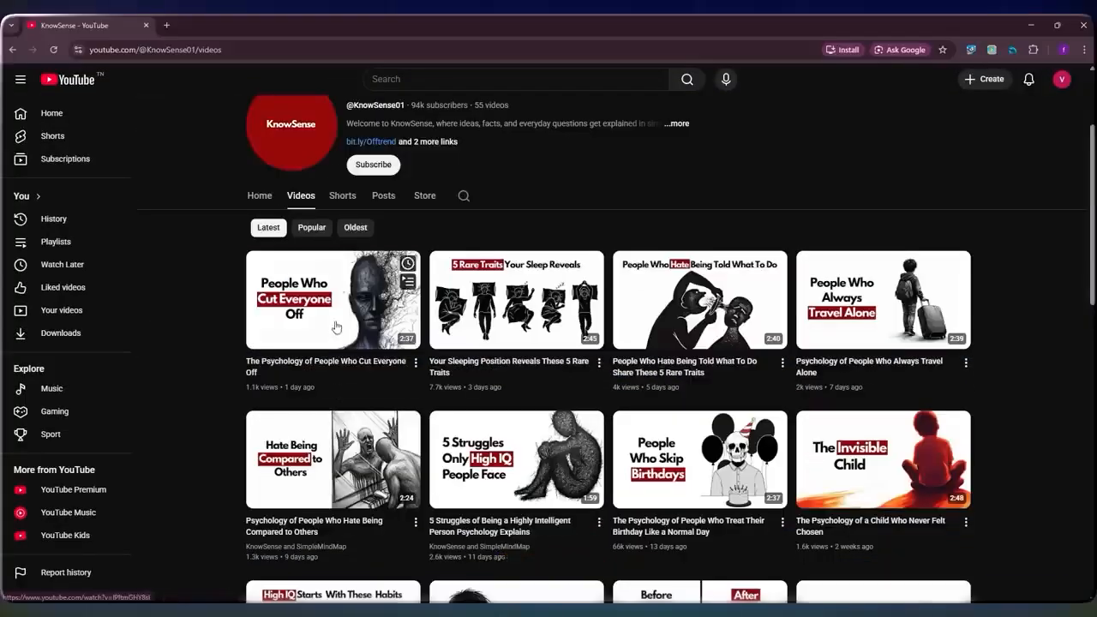
- Open the videos on cutting everyone off and on sleeping positions one at a time and select each video's address
click(336, 326)
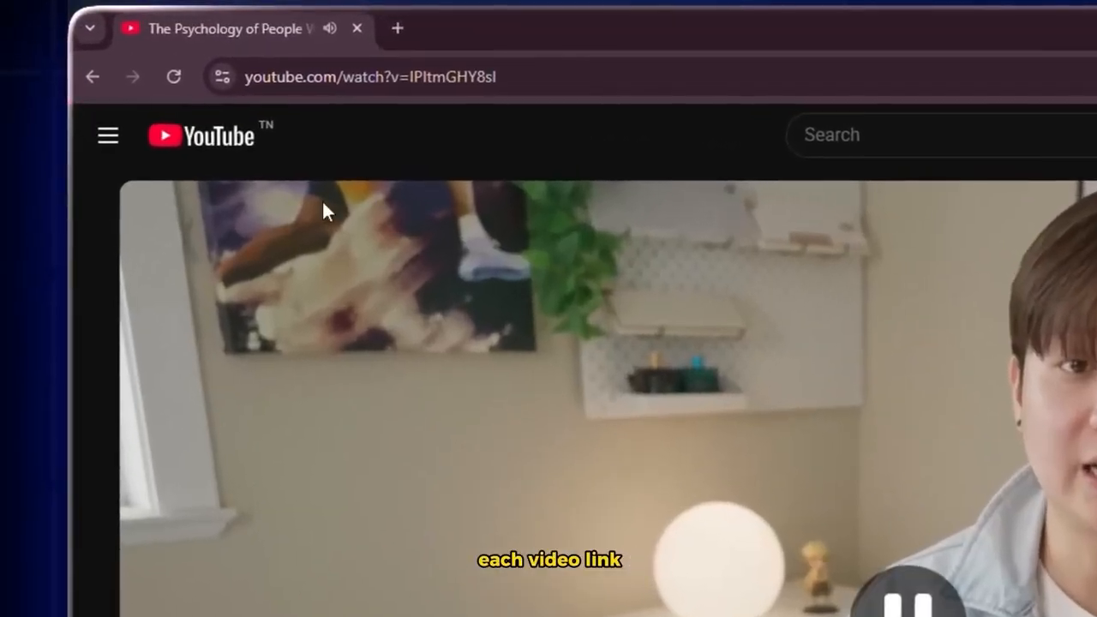
click(468, 79)
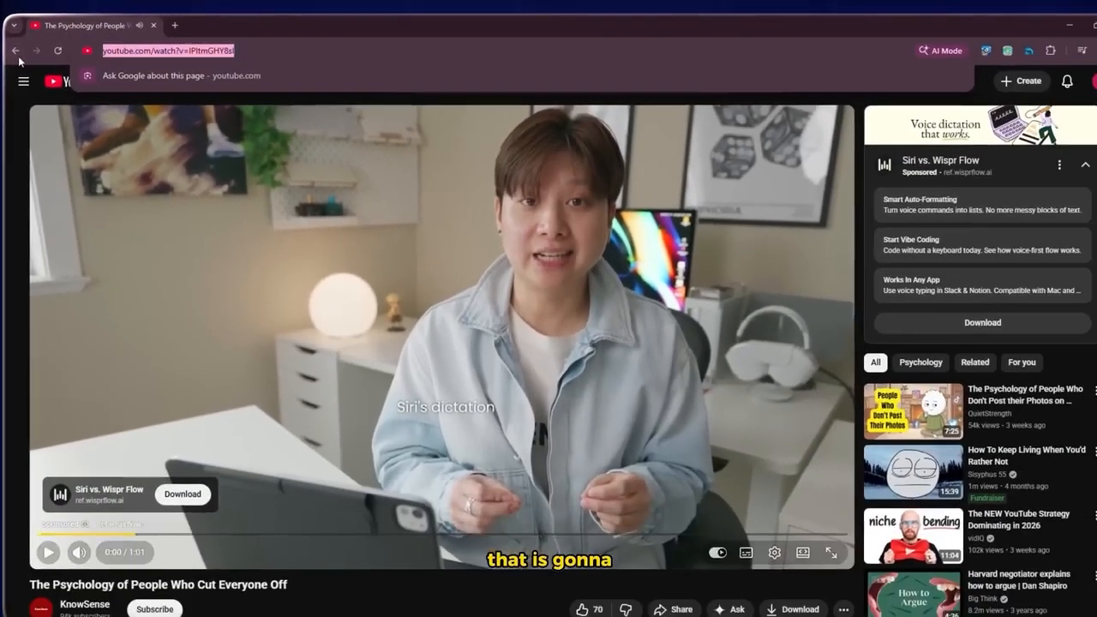
click(16, 51)
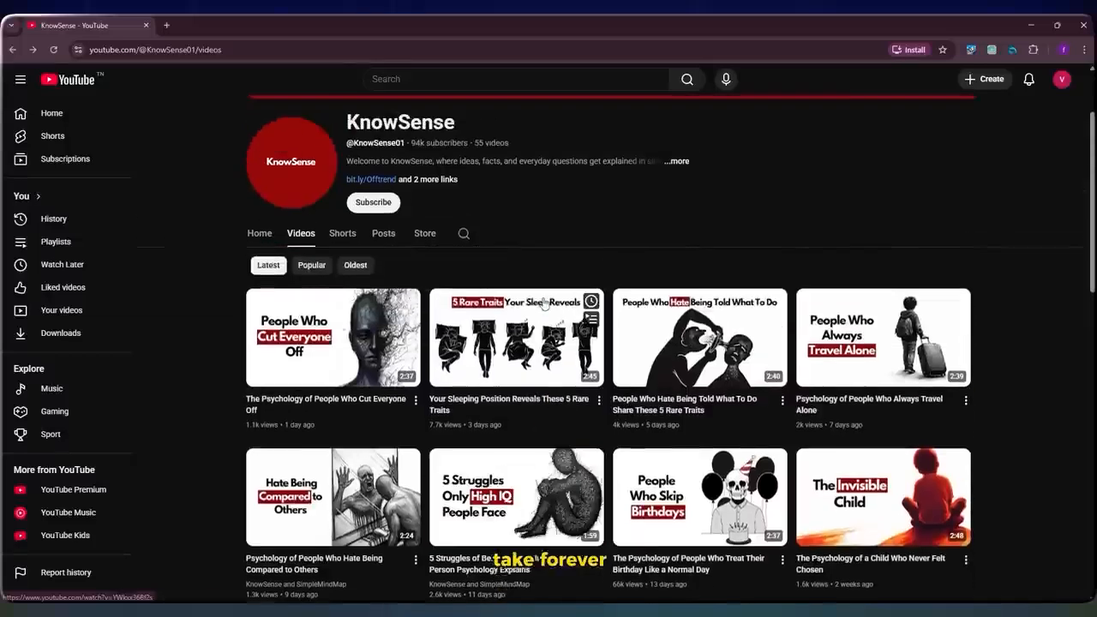
click(597, 360)
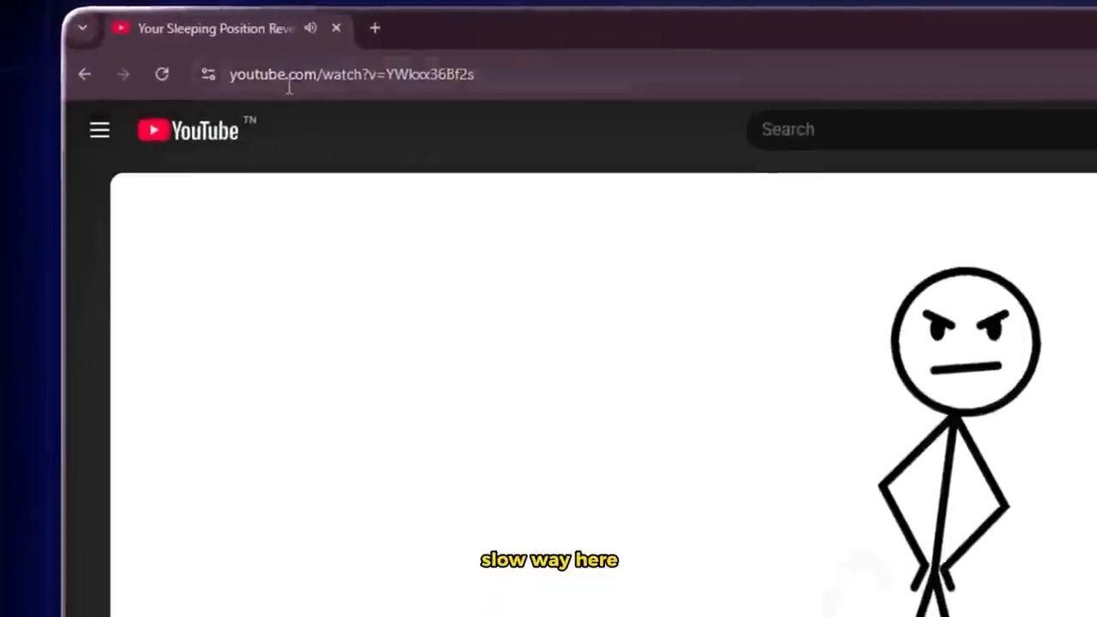
click(115, 51)
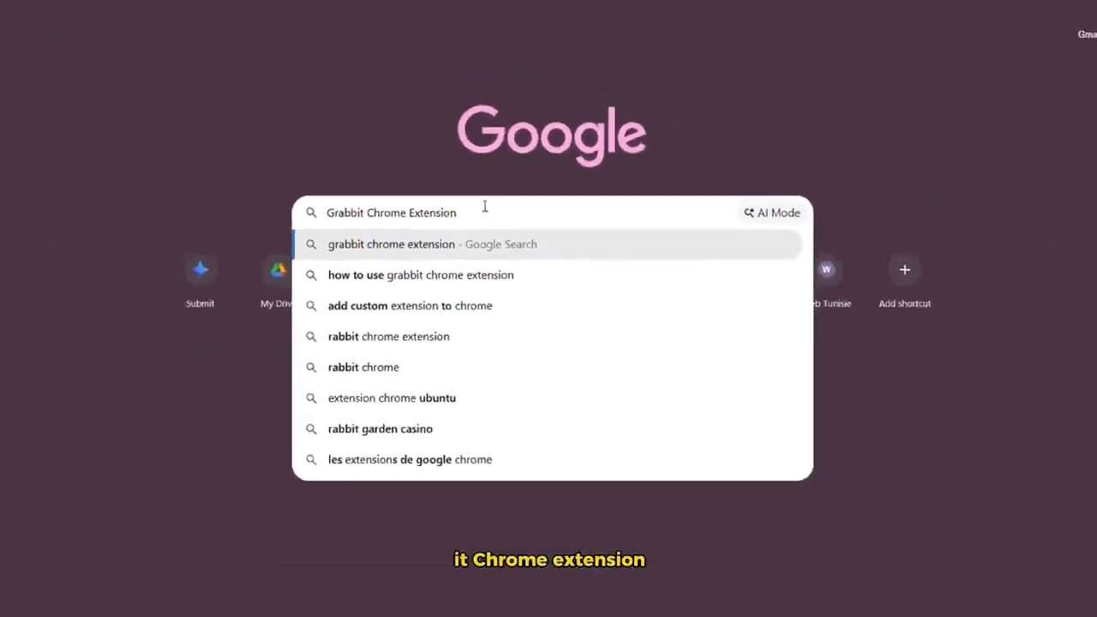
- Search Google for "Grabbit Chrome Extension" and add the Grabbit extension to Chrome from its store page
key(Return)
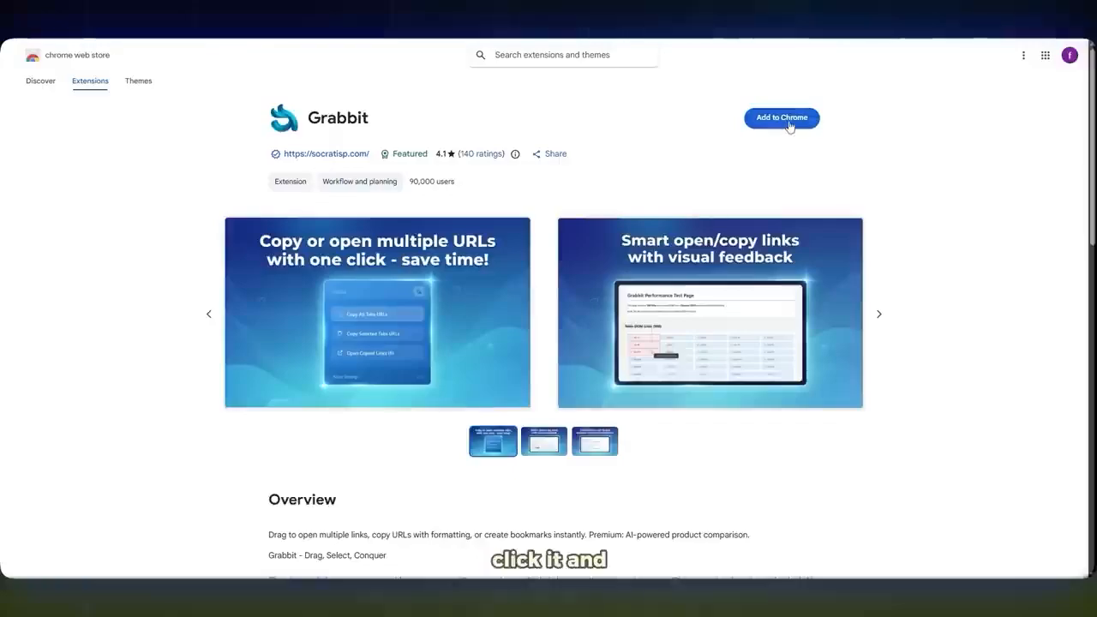
click(787, 120)
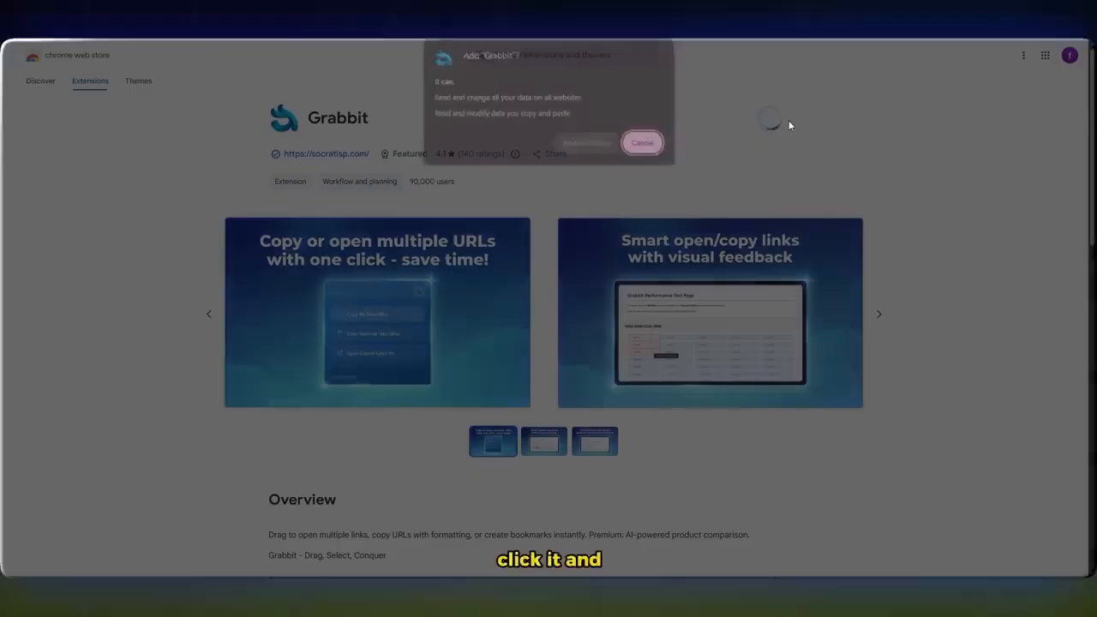
click(605, 144)
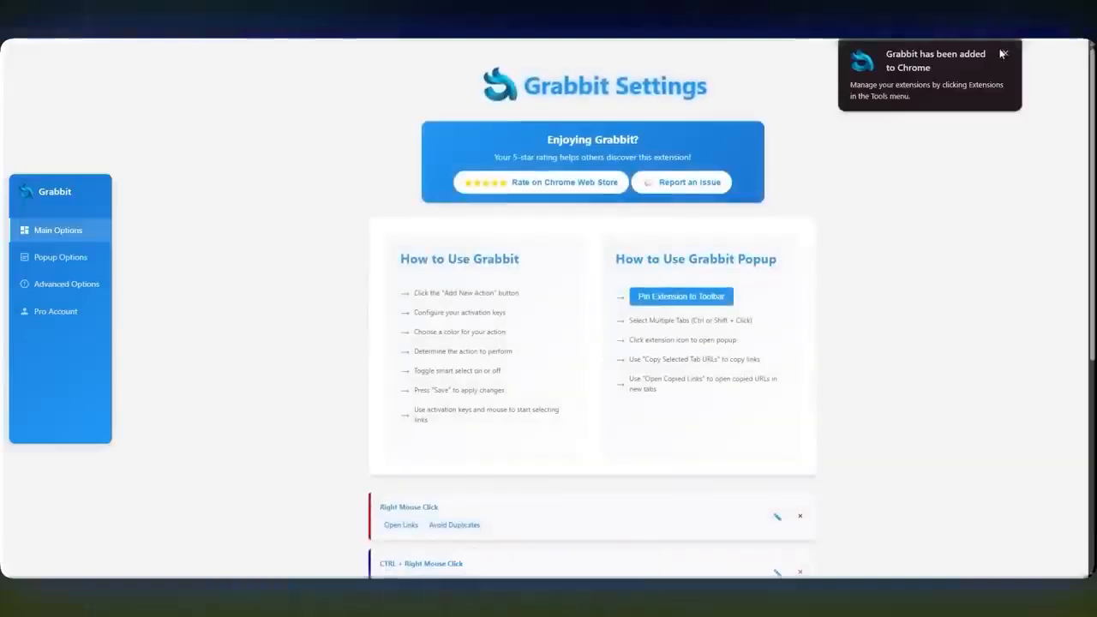
- Dismiss the installation notice, pin Grabbit to the browser toolbar and open its settings page
click(1006, 54)
click(1012, 36)
click(928, 104)
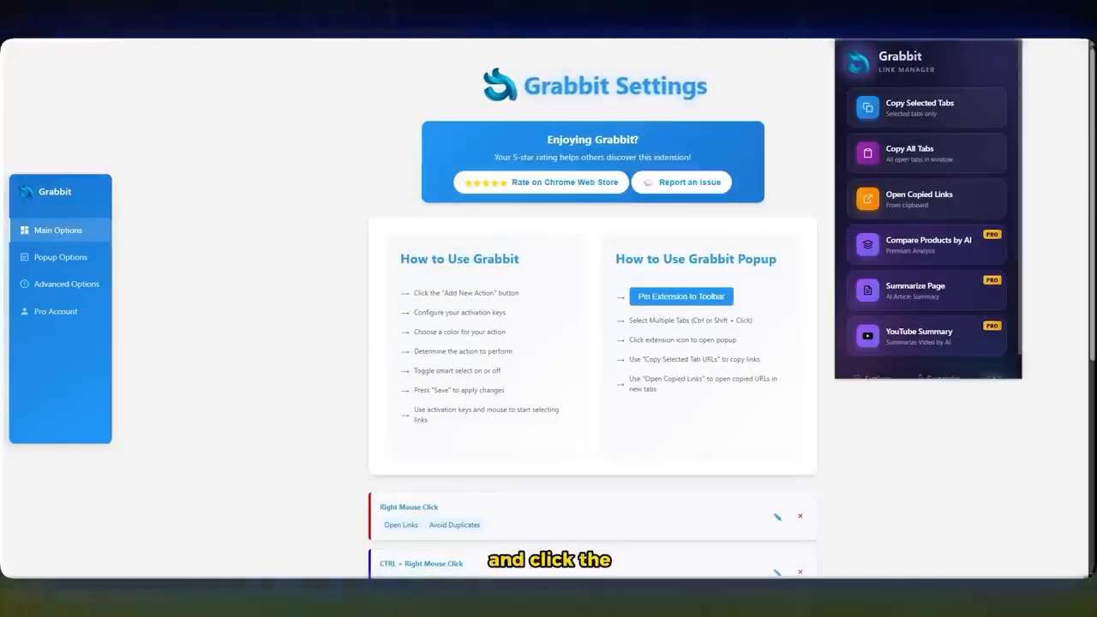
click(1014, 38)
click(995, 102)
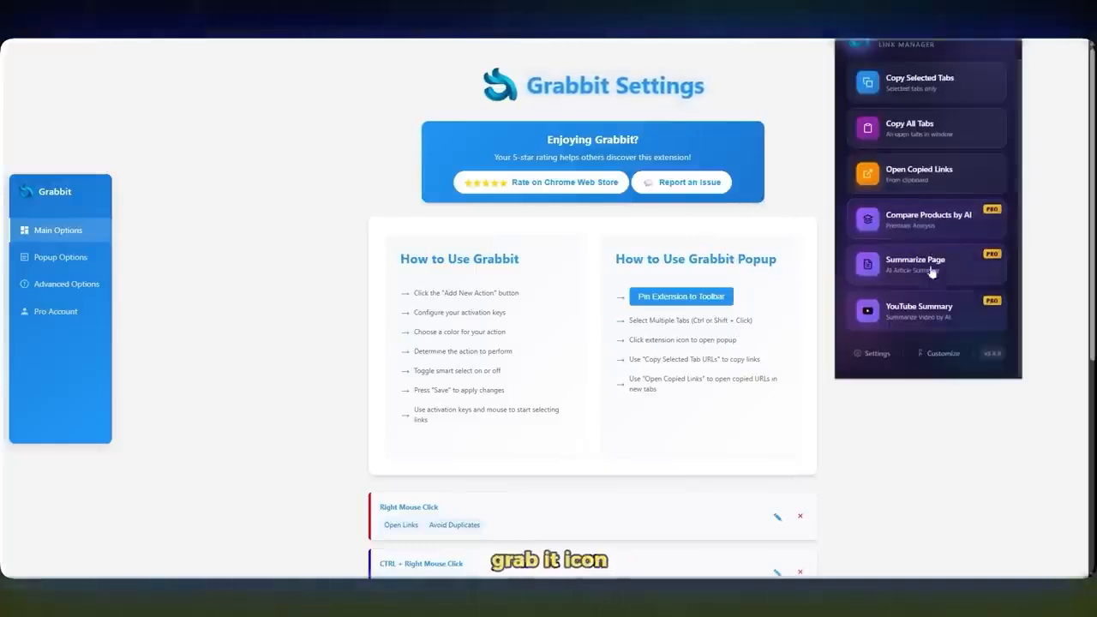
click(872, 353)
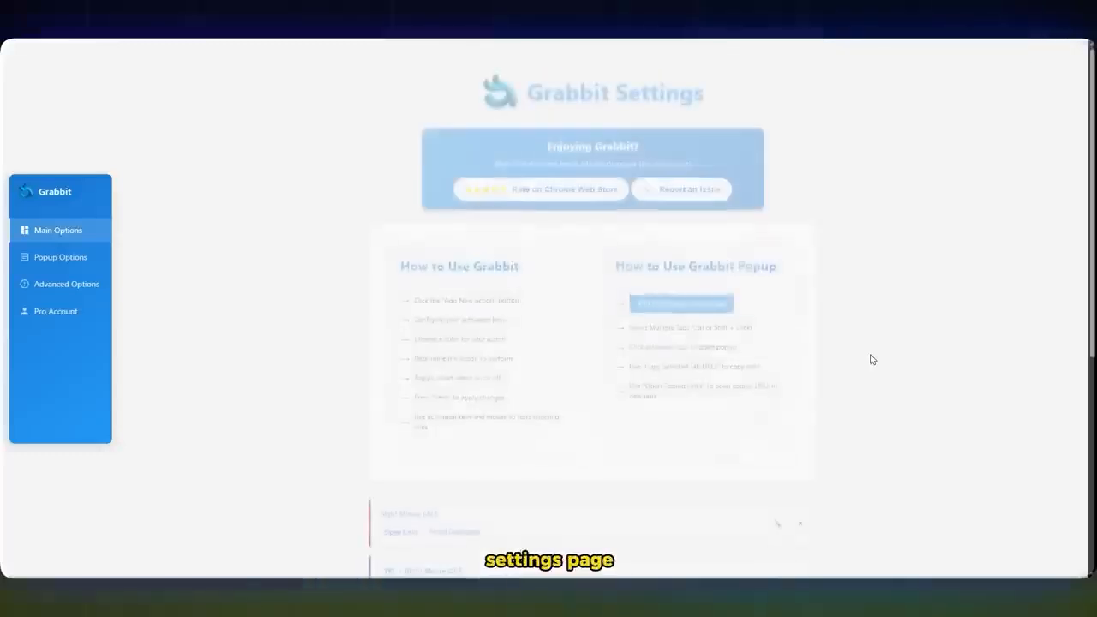
- Start a new Grabbit action with Left Click as the mouse button and Alt as the modifier key
scroll(432, 295, down, 2)
scroll(432, 295, down, 2)
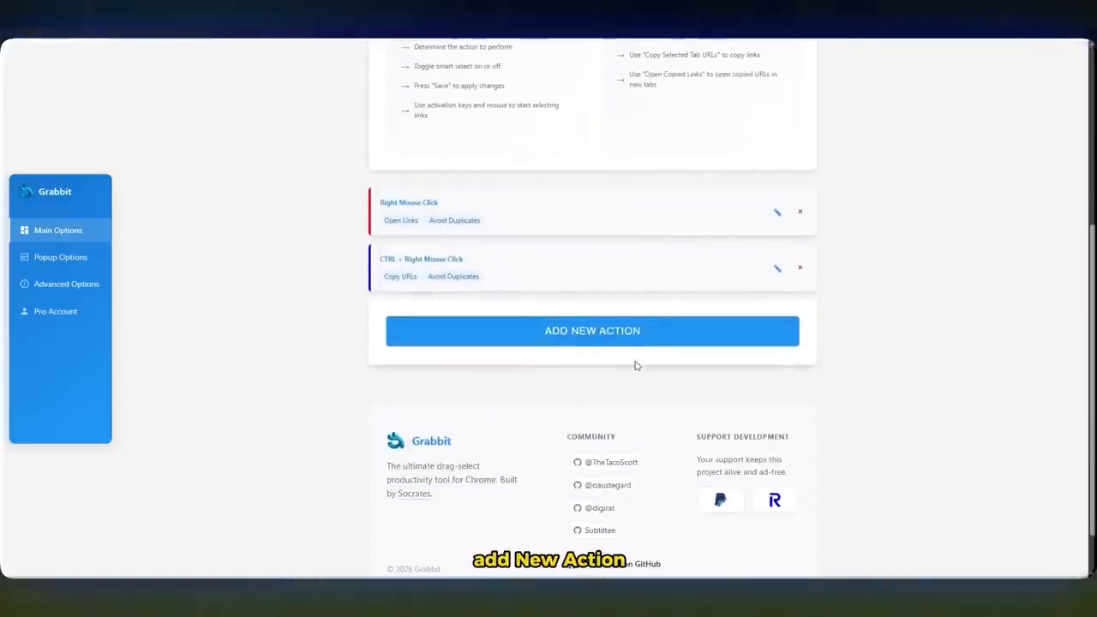
click(591, 342)
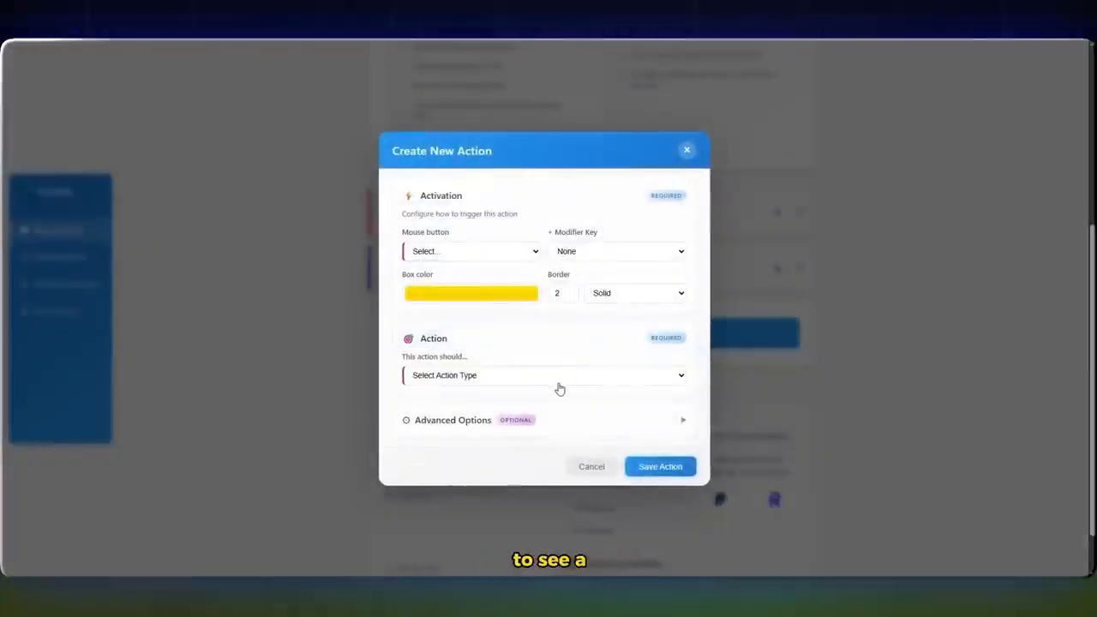
click(453, 253)
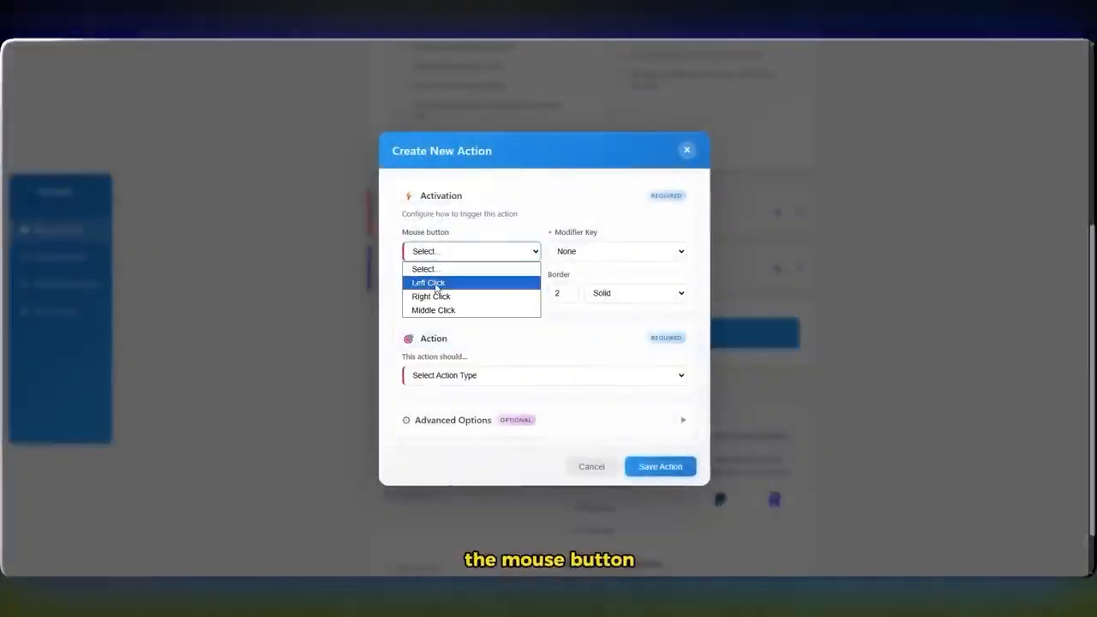
click(432, 283)
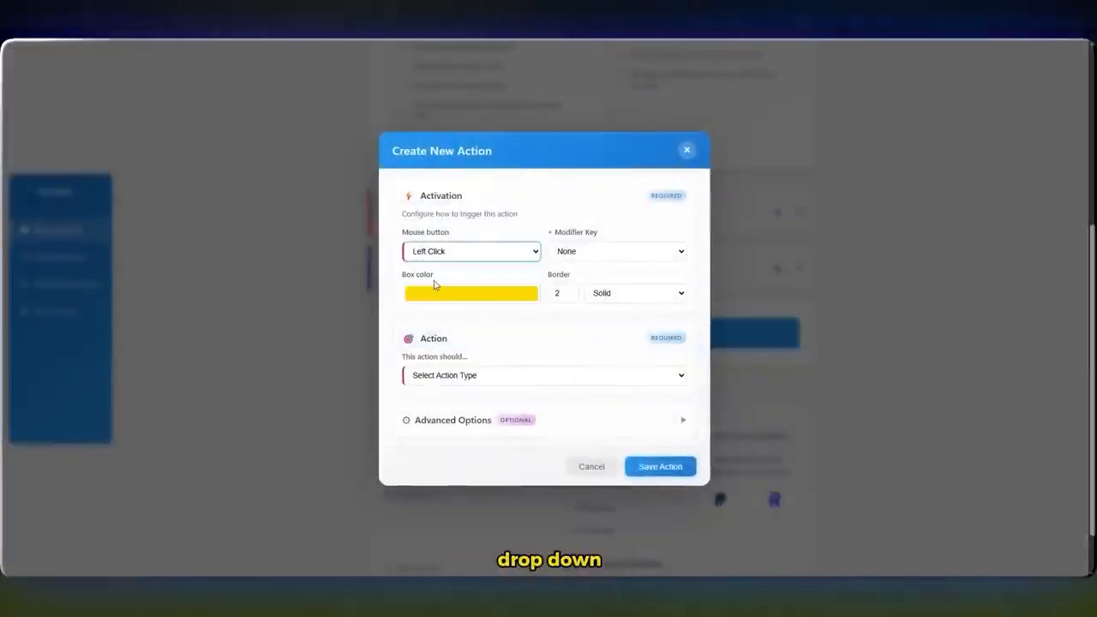
click(593, 252)
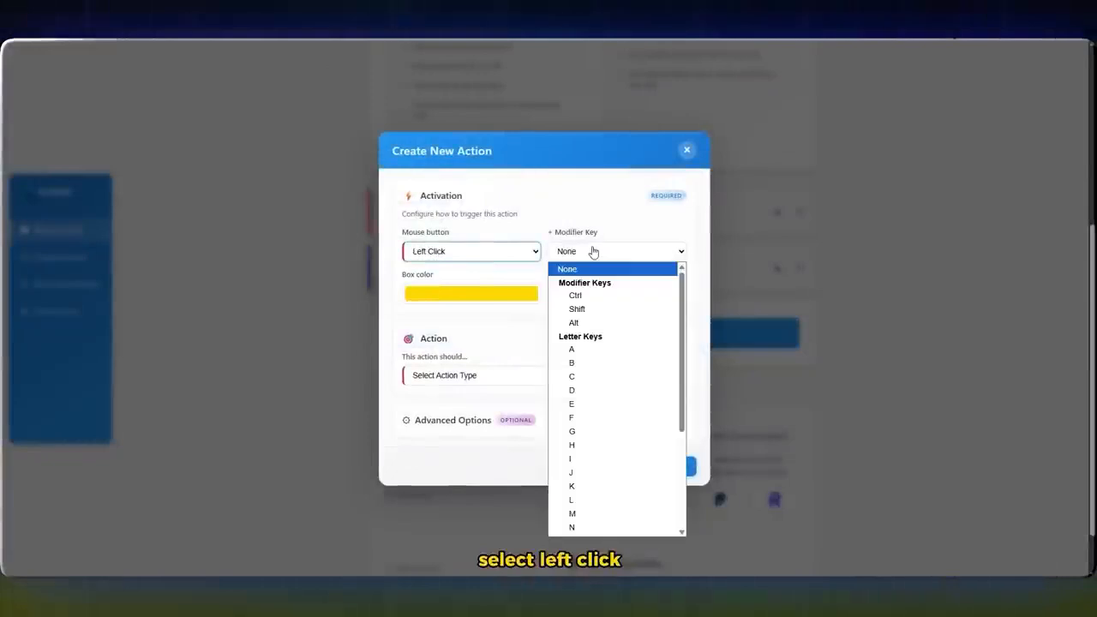
click(577, 323)
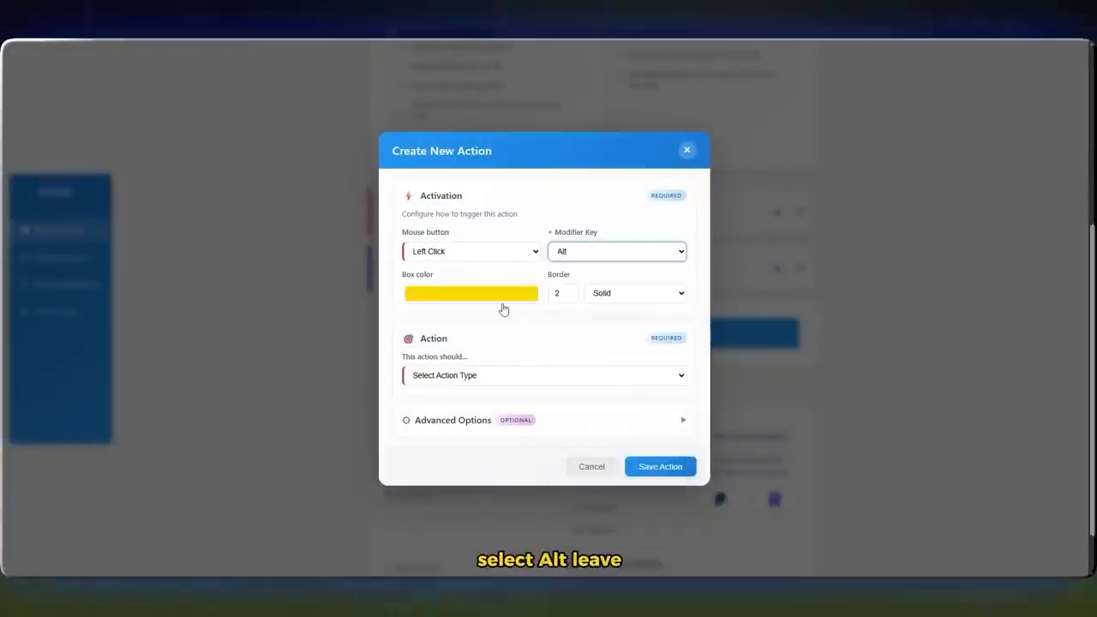
click(510, 300)
click(533, 289)
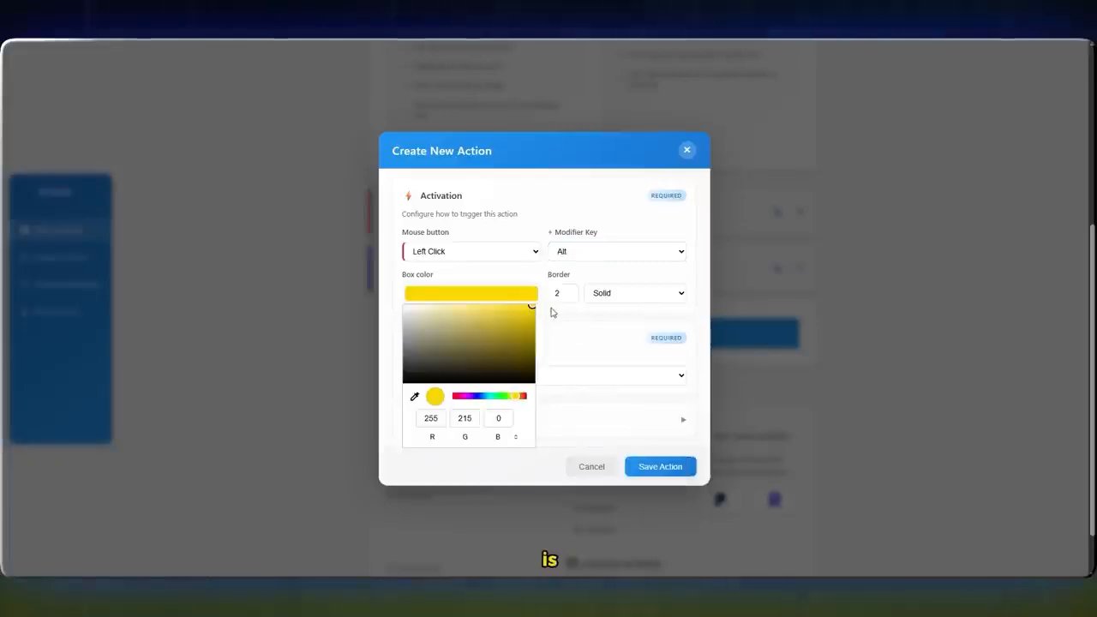
click(552, 316)
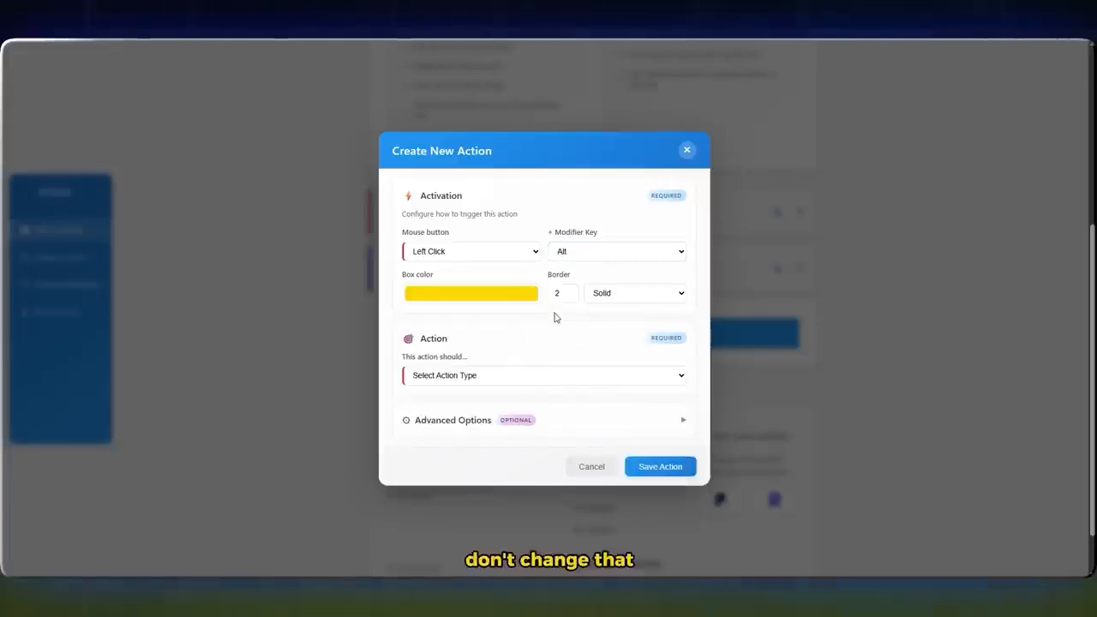
- Set the new action's type to "Copy URLs to clipboard", save it and check it in the action list
click(507, 383)
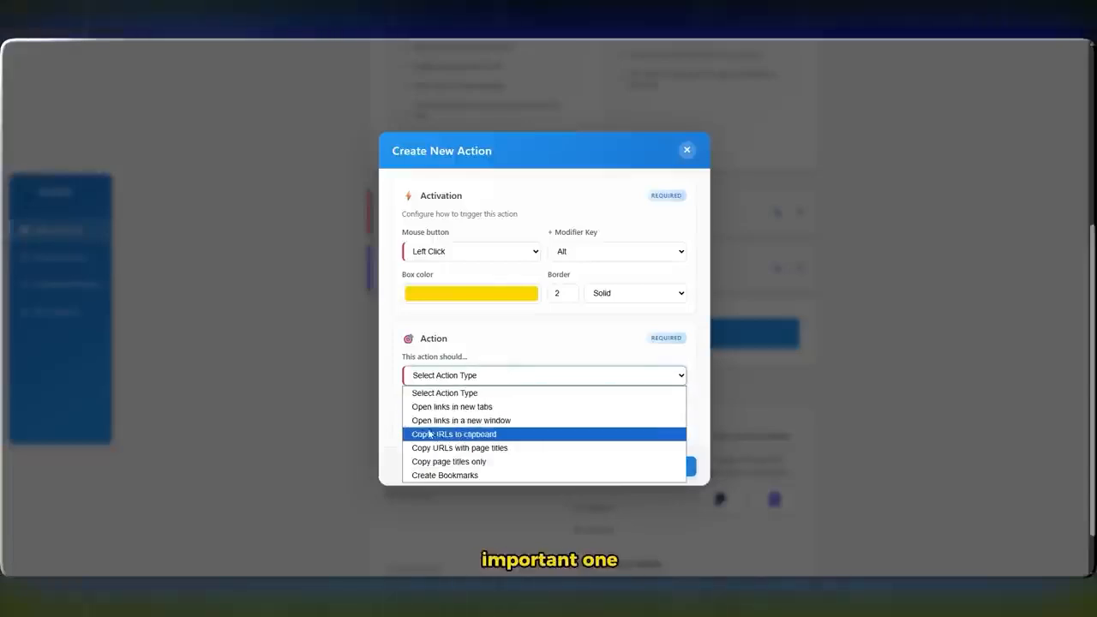
click(495, 437)
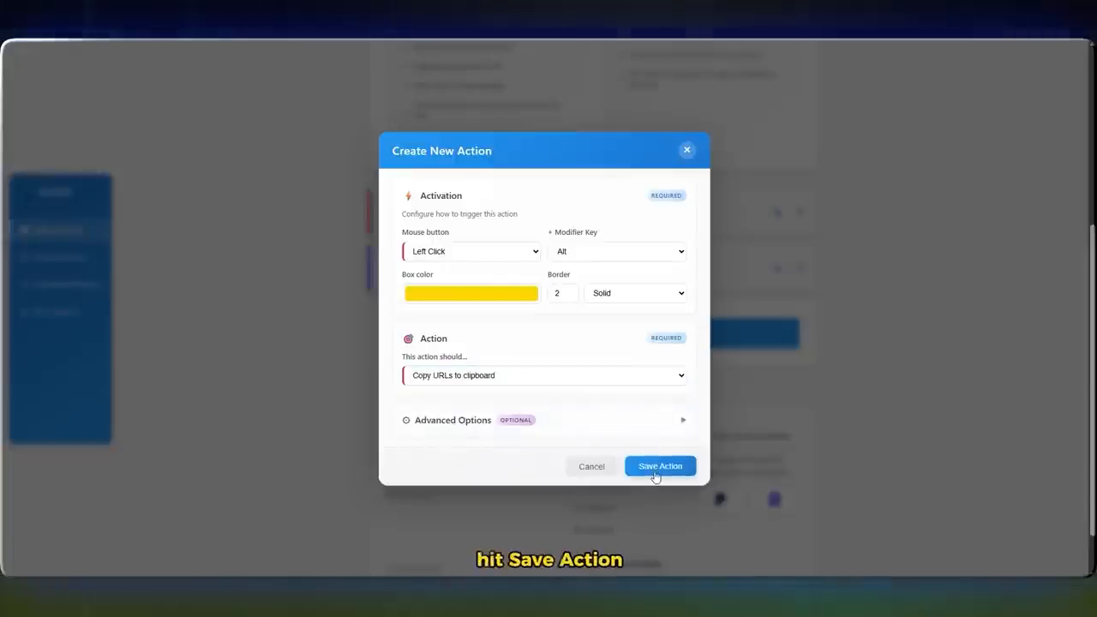
click(655, 473)
scroll(649, 465, up, 3)
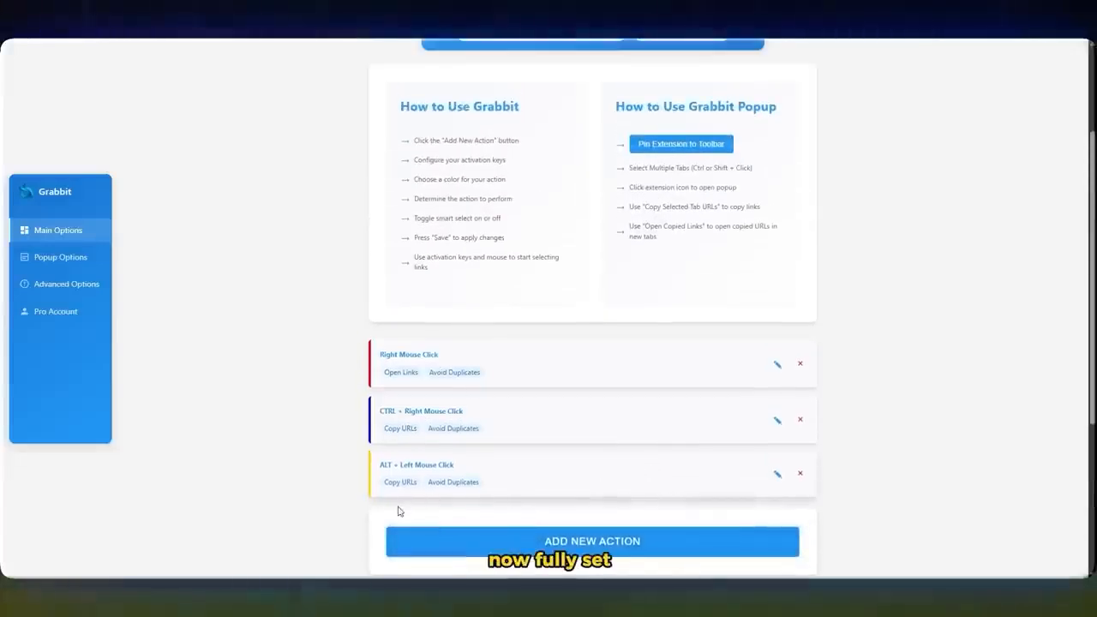
scroll(403, 476, down, 2)
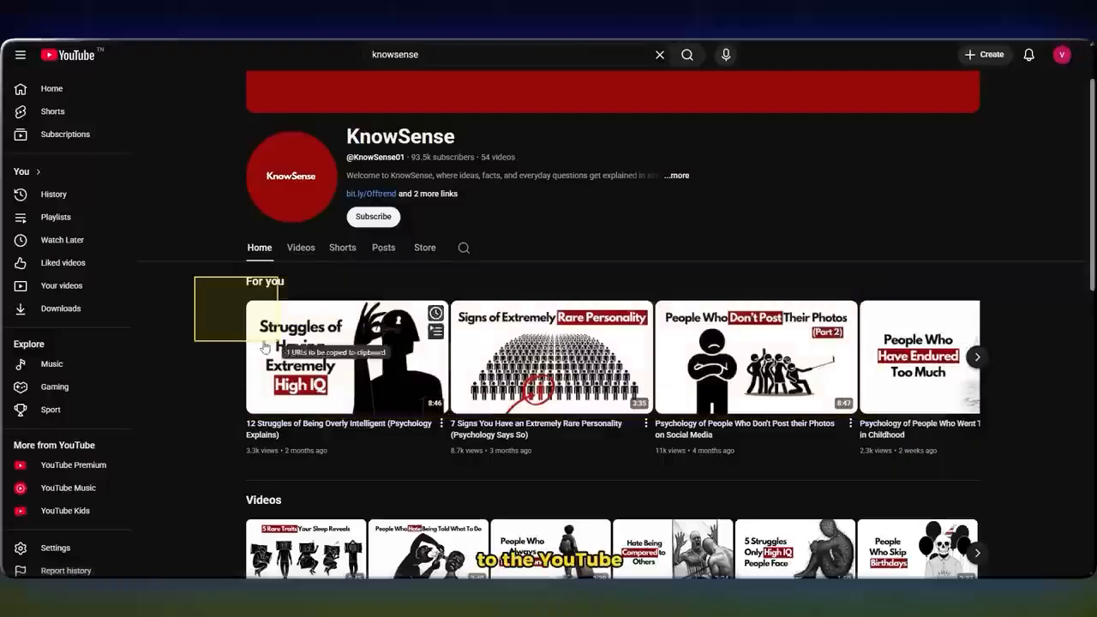
- Open the KnowSense channel's Videos page and copy the links of the first four rows of videos with a Grabbit selection box
drag(261, 343, 190, 280)
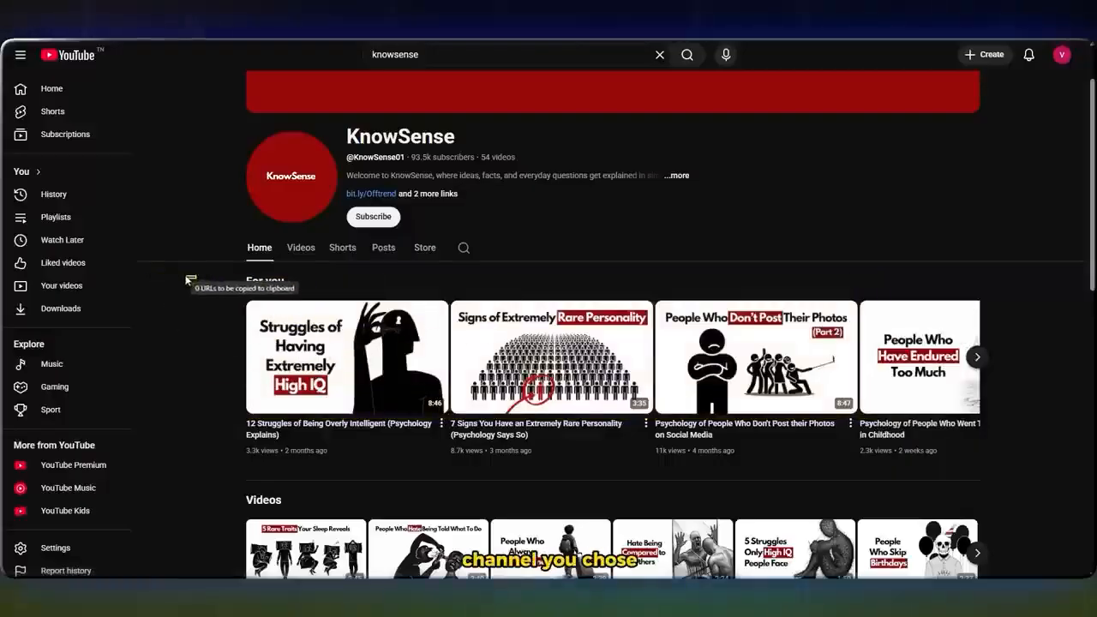
click(300, 248)
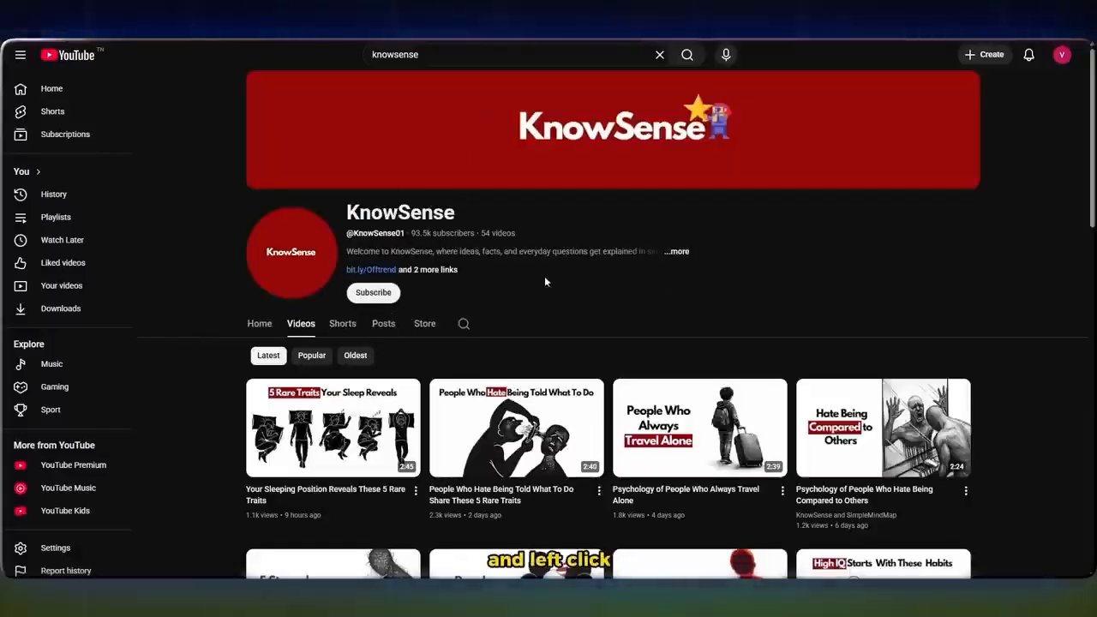
scroll(393, 328, down, 3)
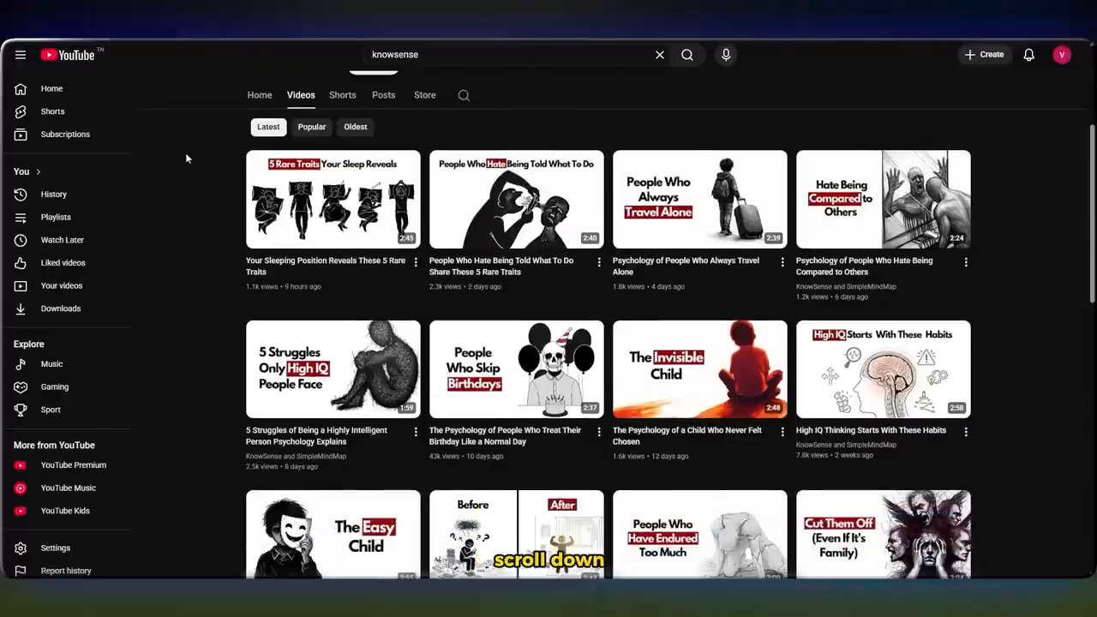
drag(197, 135, 887, 379)
scroll(905, 319, down, 1)
scroll(898, 370, down, 4)
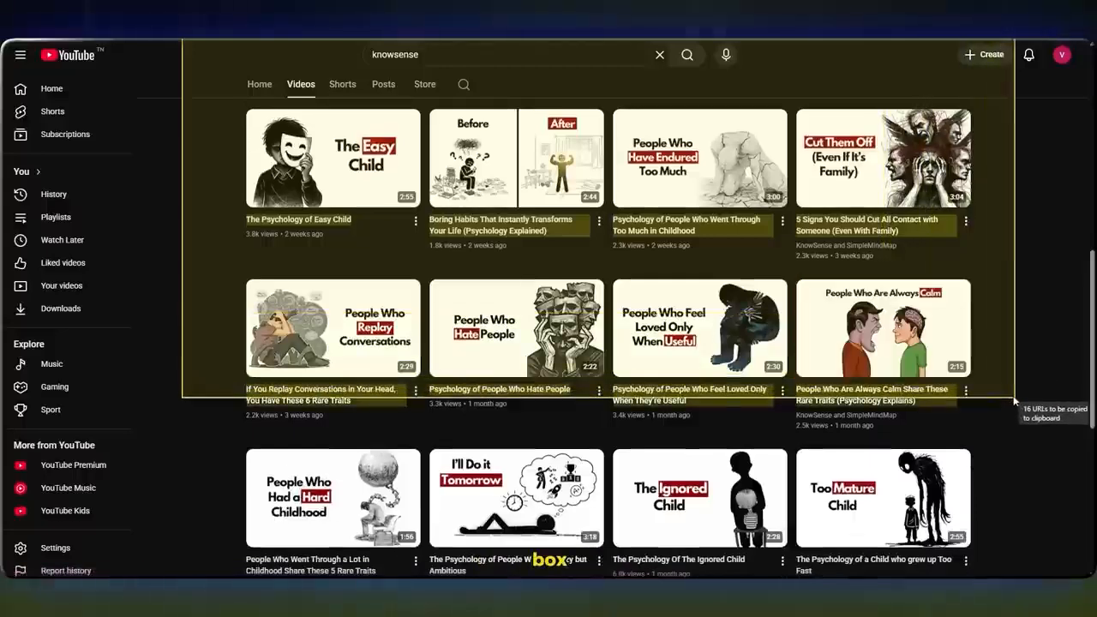
scroll(891, 360, up, 3)
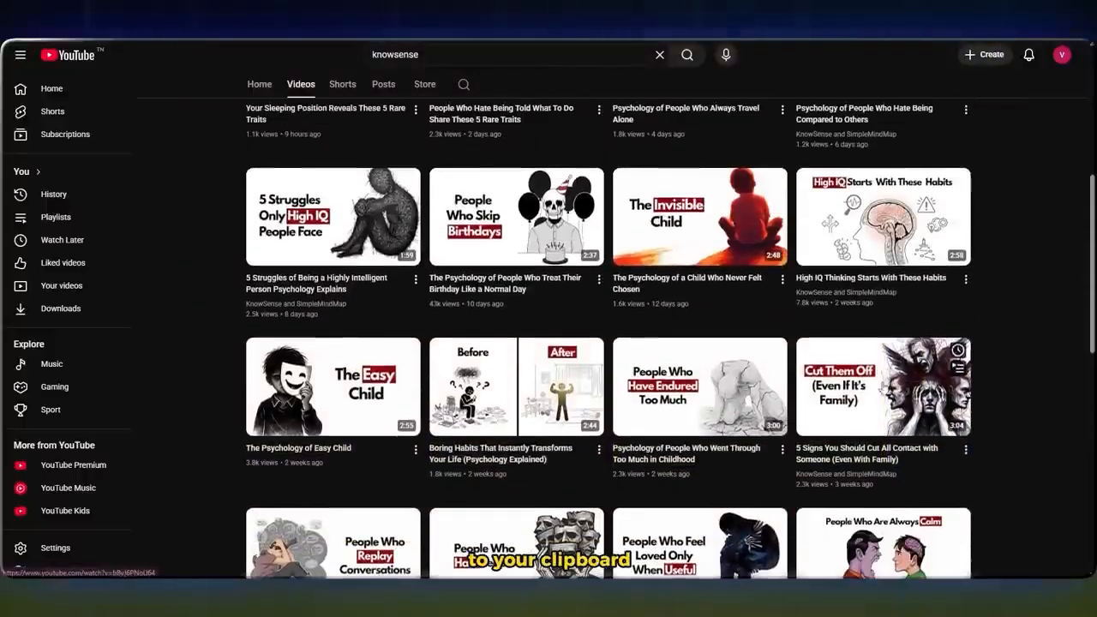
scroll(171, 234, up, 4)
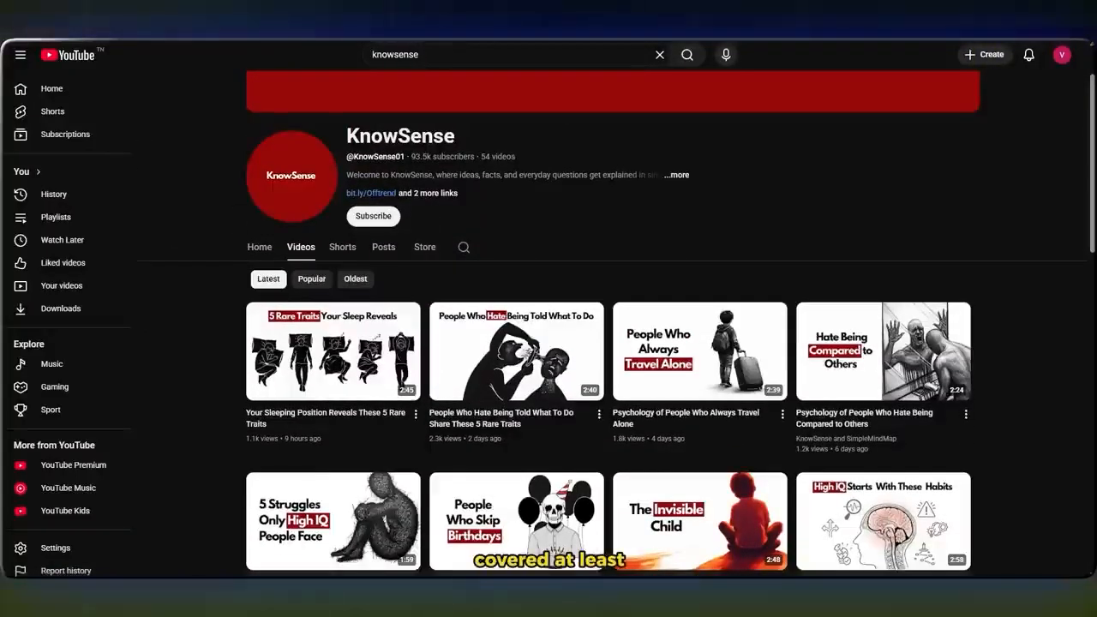
- Copy the URLs of the same four rows of latest videos again with a second Grabbit selection
scroll(708, 352, down, 1)
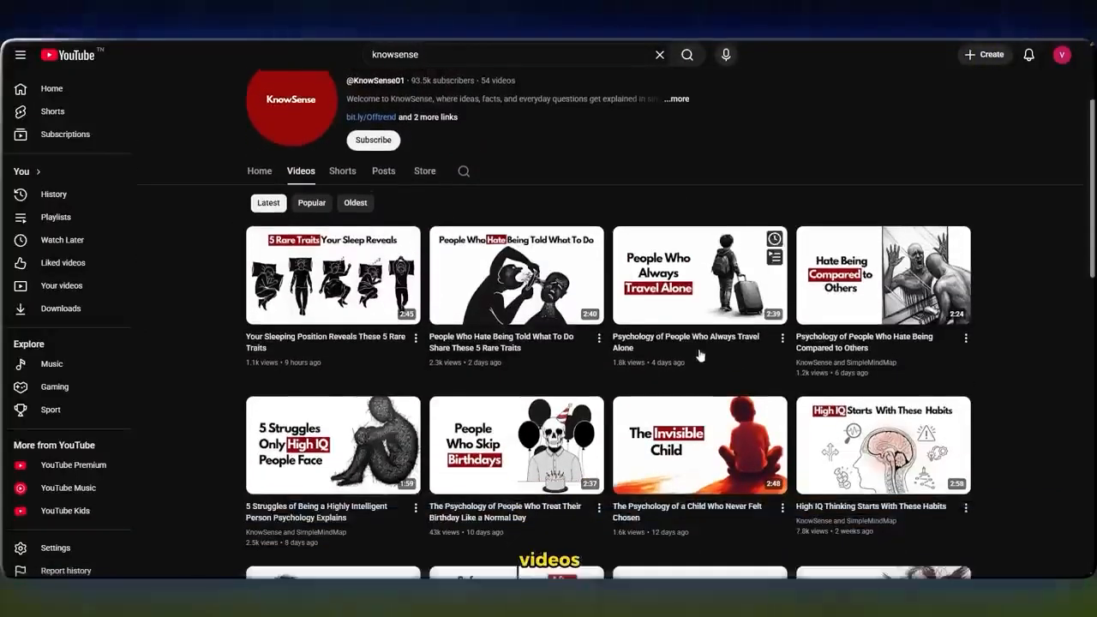
drag(184, 135, 1013, 401)
scroll(906, 322, down, 2)
scroll(895, 375, down, 4)
scroll(773, 452, up, 3)
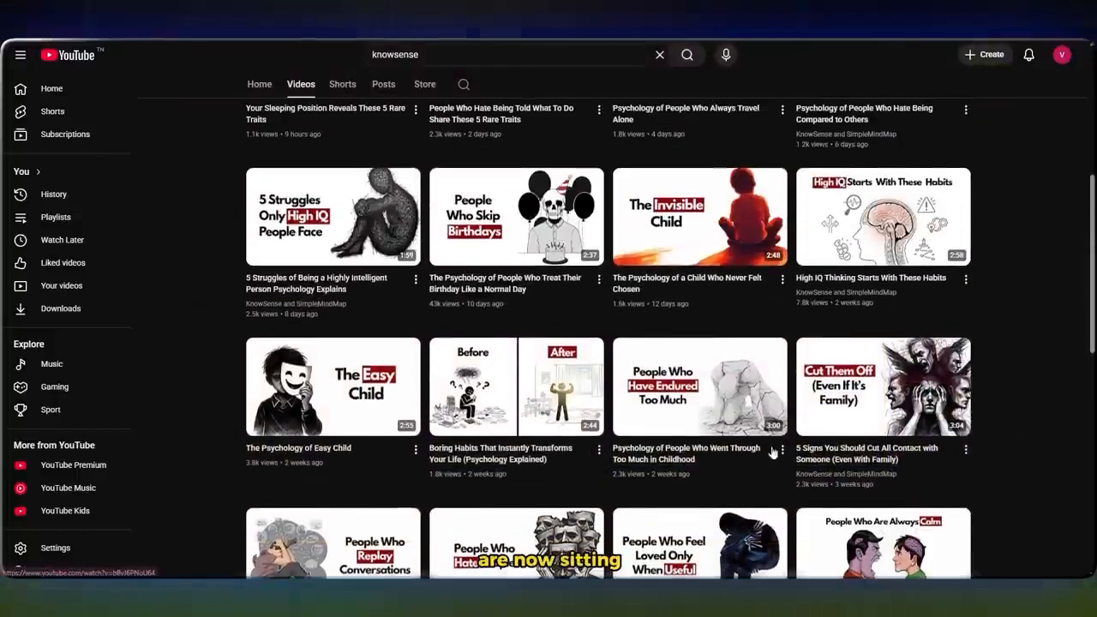
scroll(170, 233, up, 2)
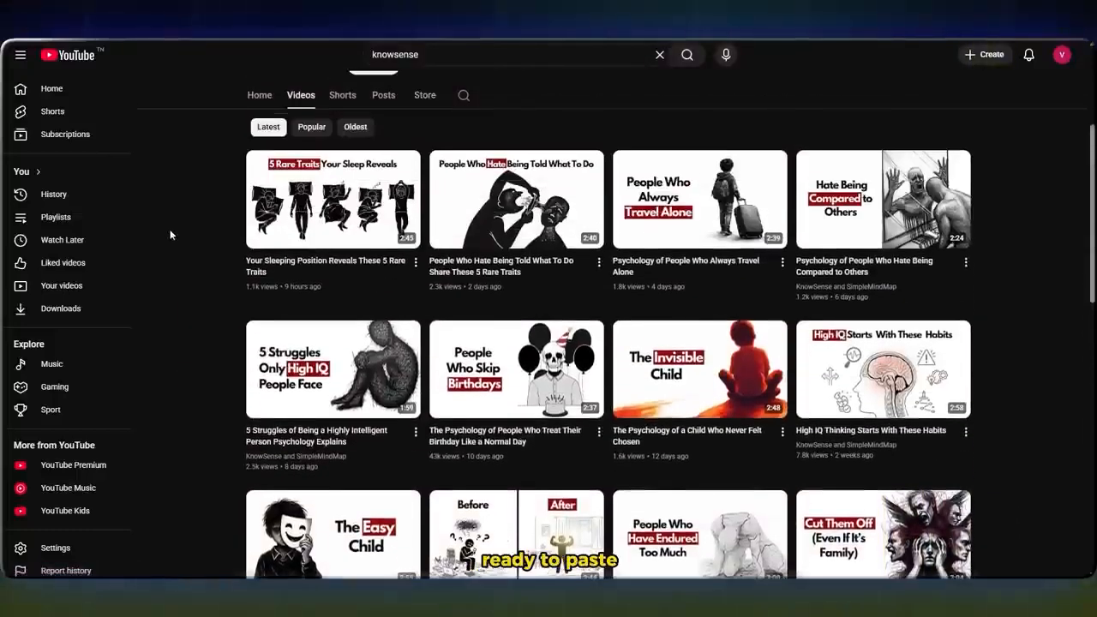
scroll(165, 231, up, 2)
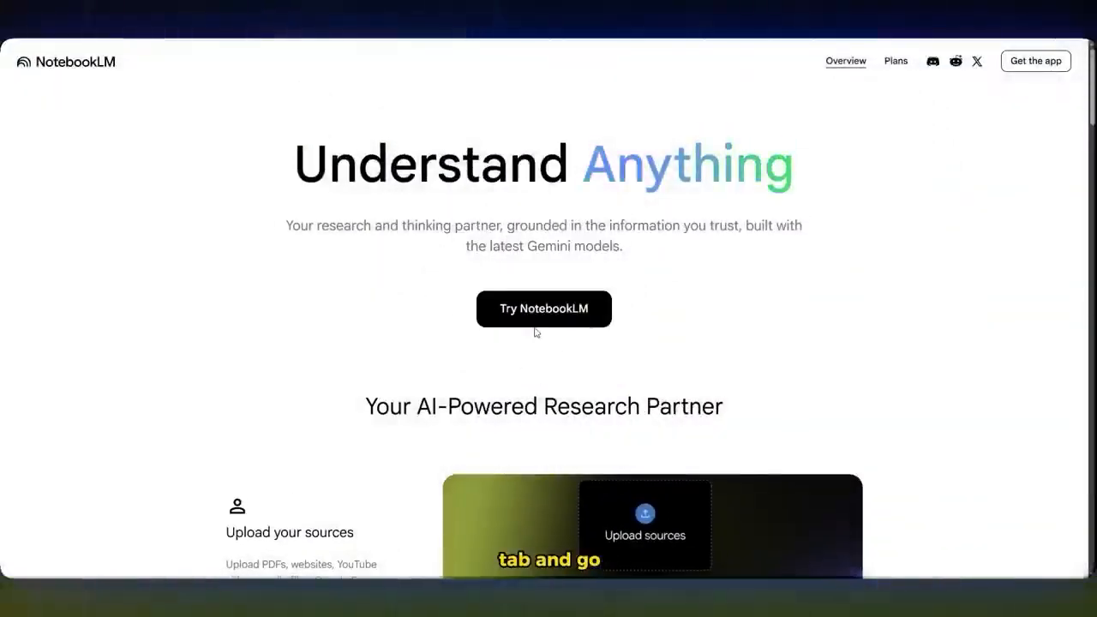
- Switch to NotebookLM, create a new notebook and dismiss its initial source dialog
click(519, 311)
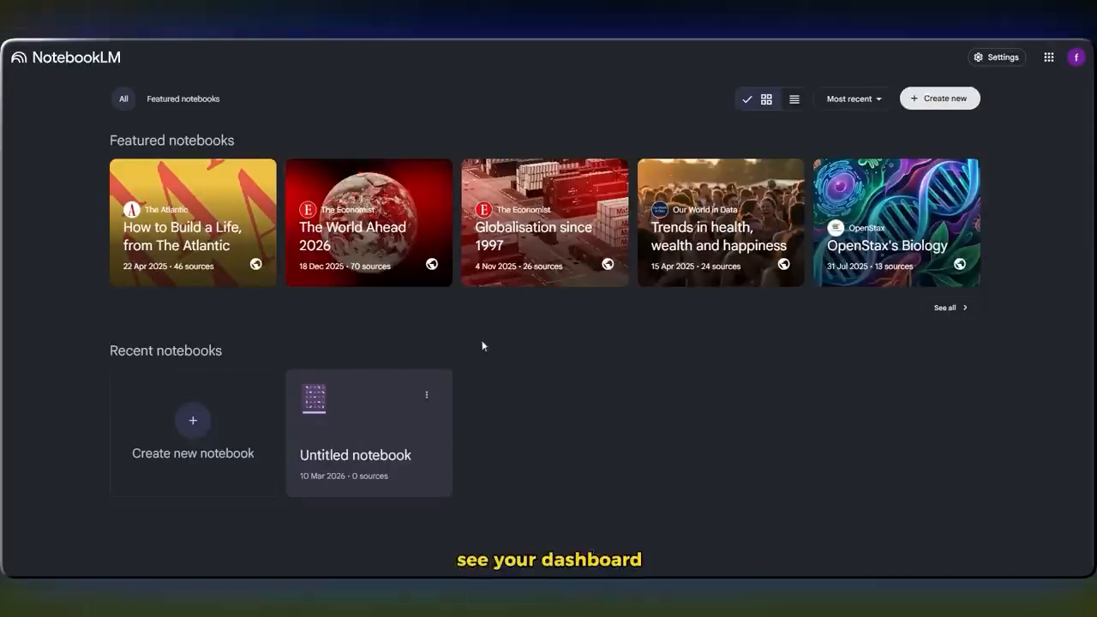
click(201, 436)
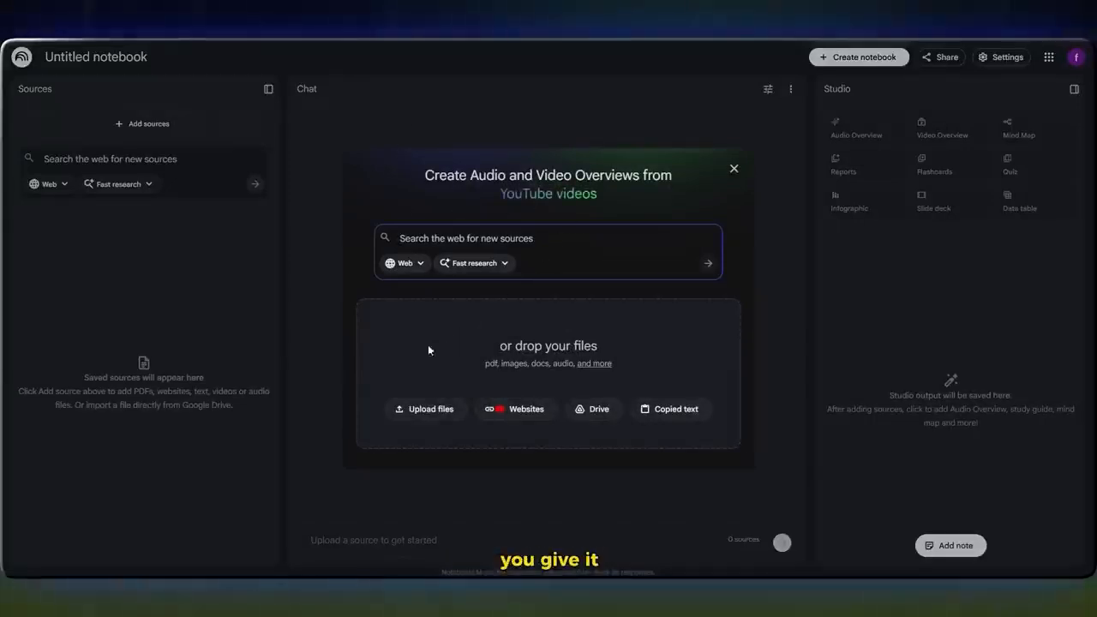
click(733, 170)
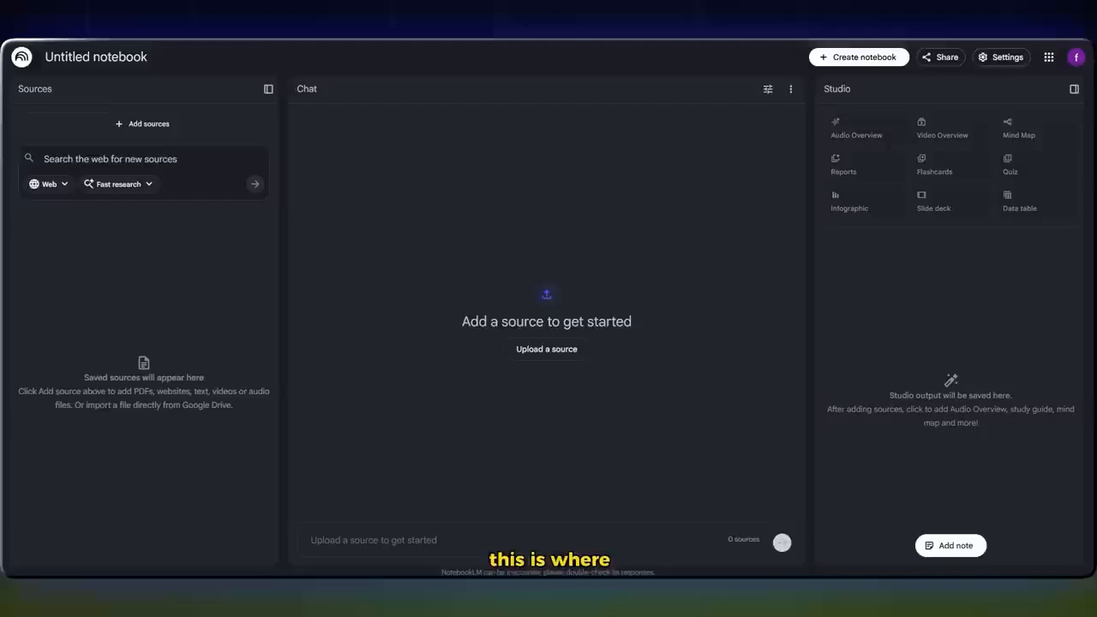
- Add the copied YouTube video links to the notebook as website sources, checking the pasted list before inserting it
click(143, 135)
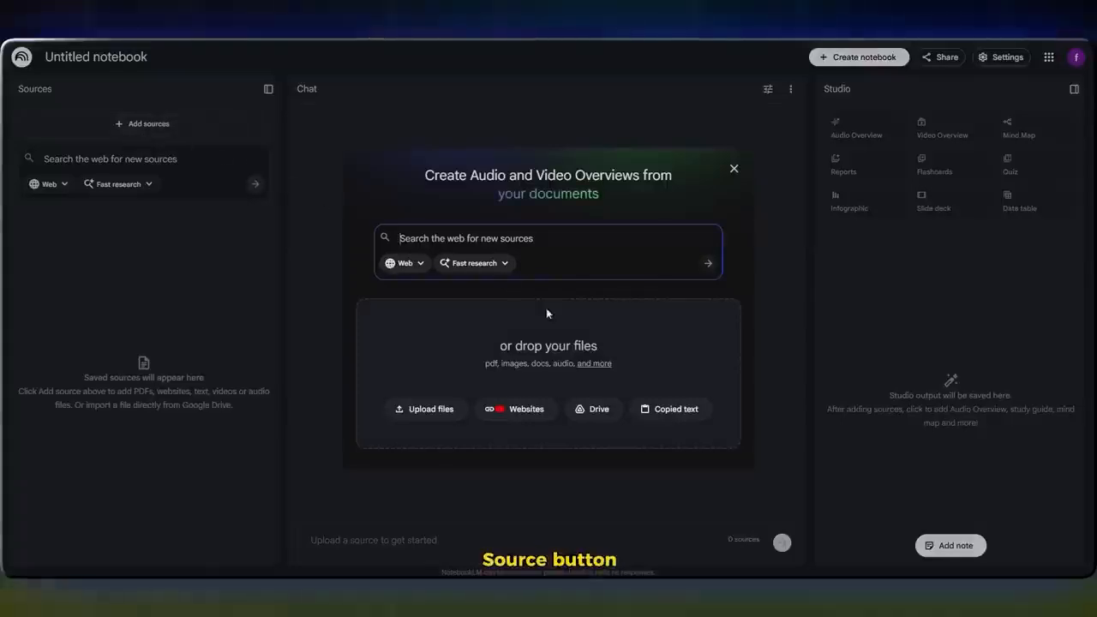
click(513, 410)
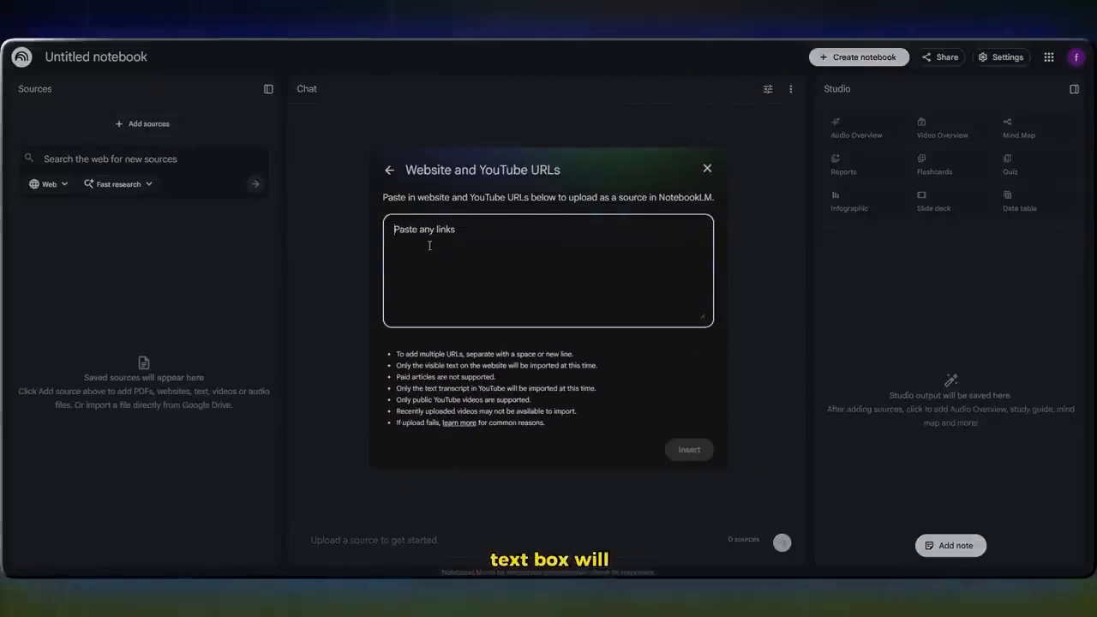
key(ctrl+v)
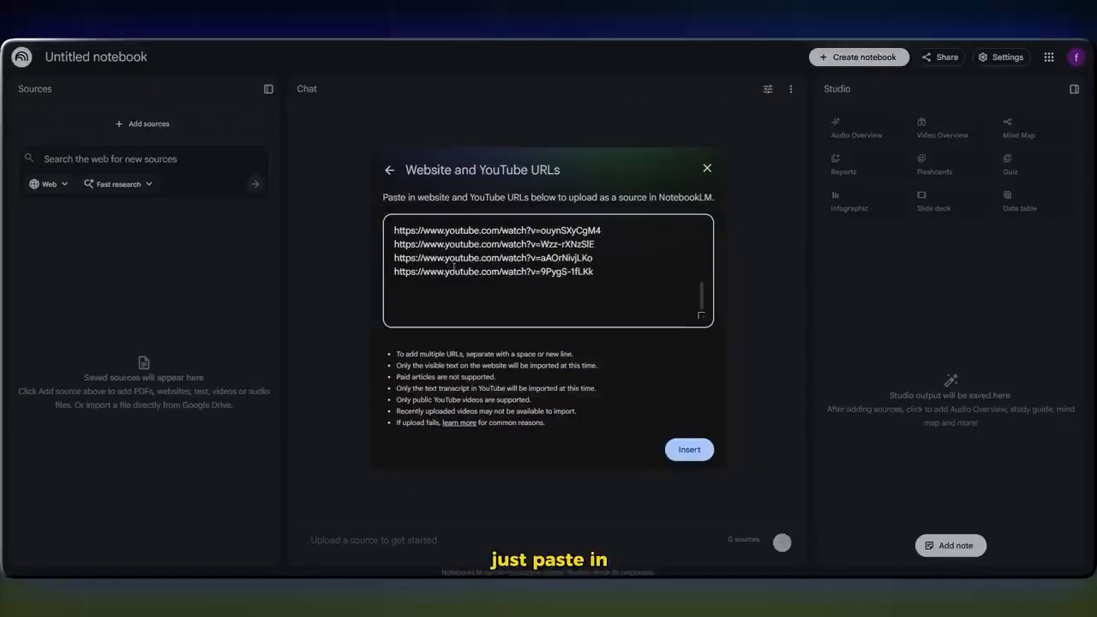
key(ctrl+v)
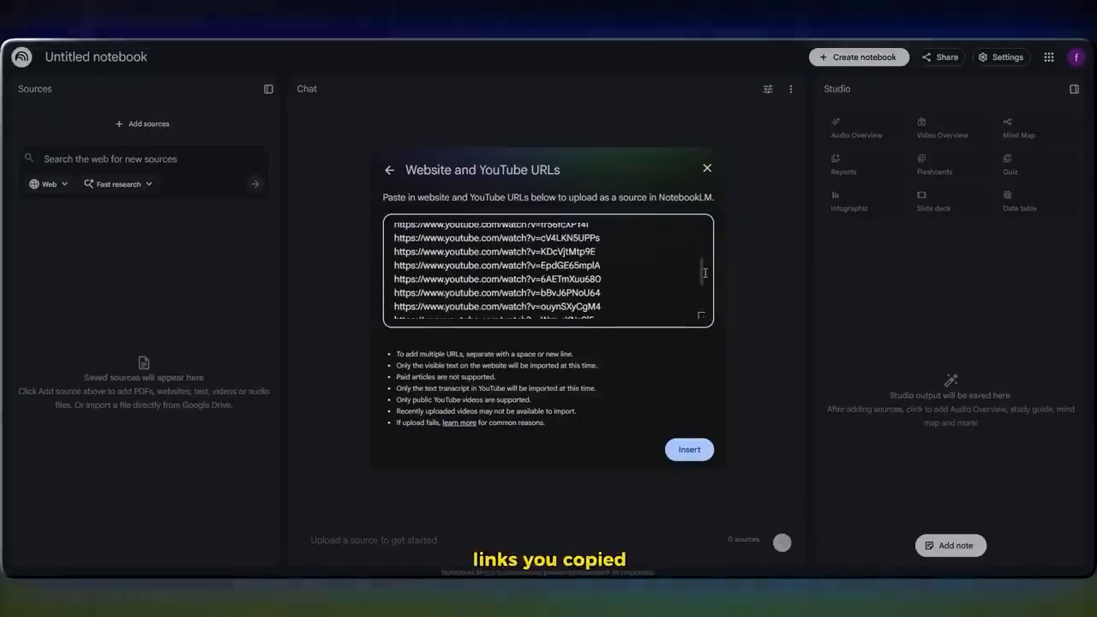
scroll(703, 274, up, 10)
scroll(700, 276, down, 10)
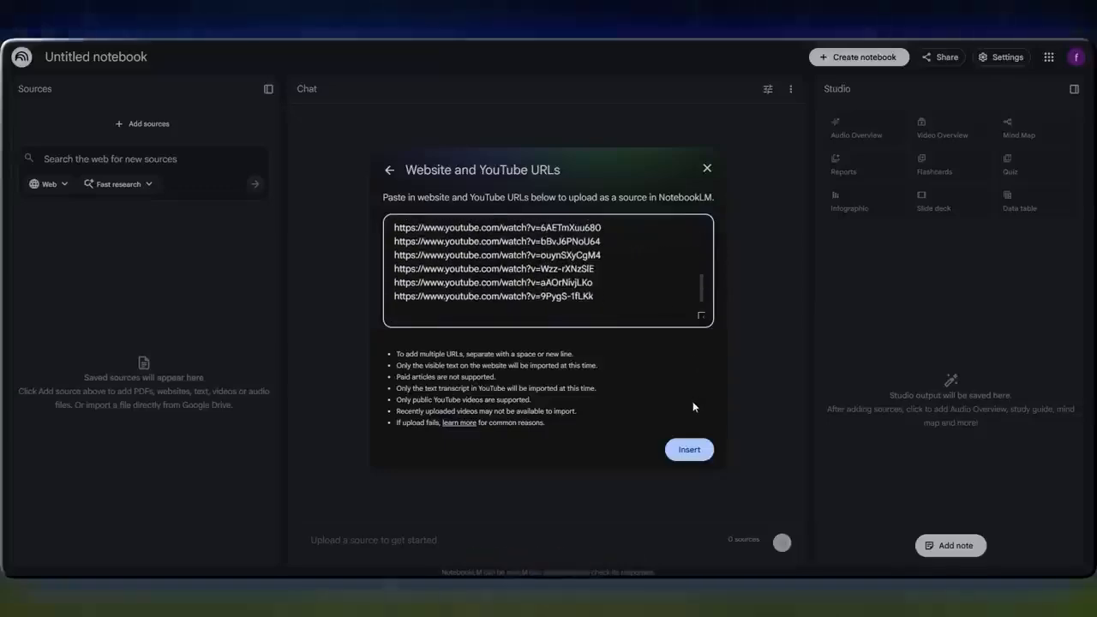
click(683, 454)
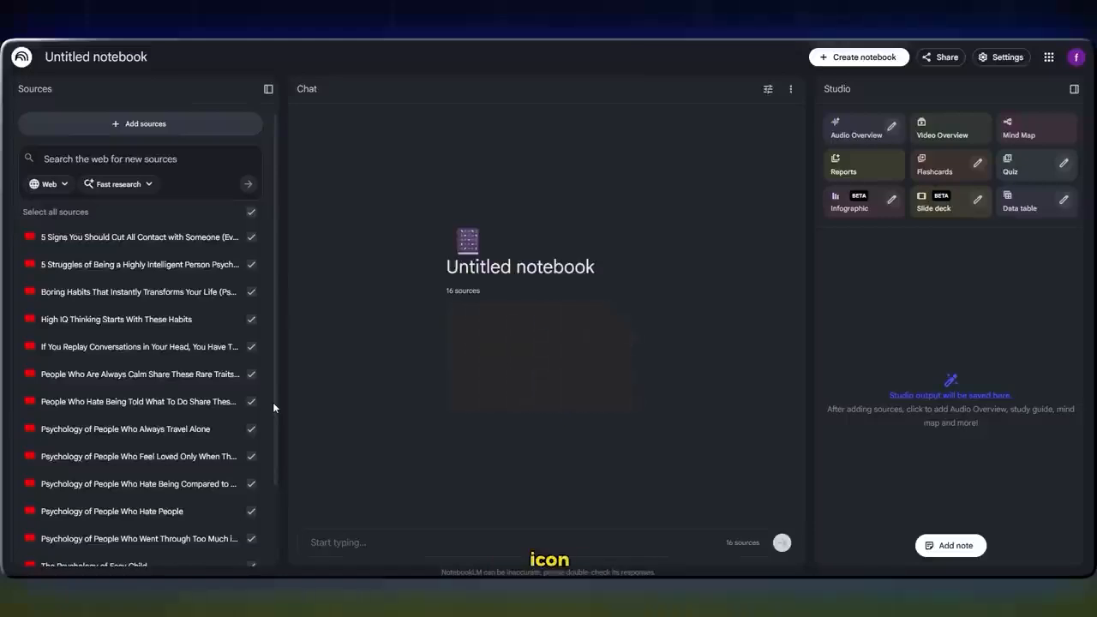
- Review the imported source list and inspect the Google Drive and copied-text options for adding sources, closing both without adding anything
scroll(273, 408, down, 2)
scroll(273, 408, up, 2)
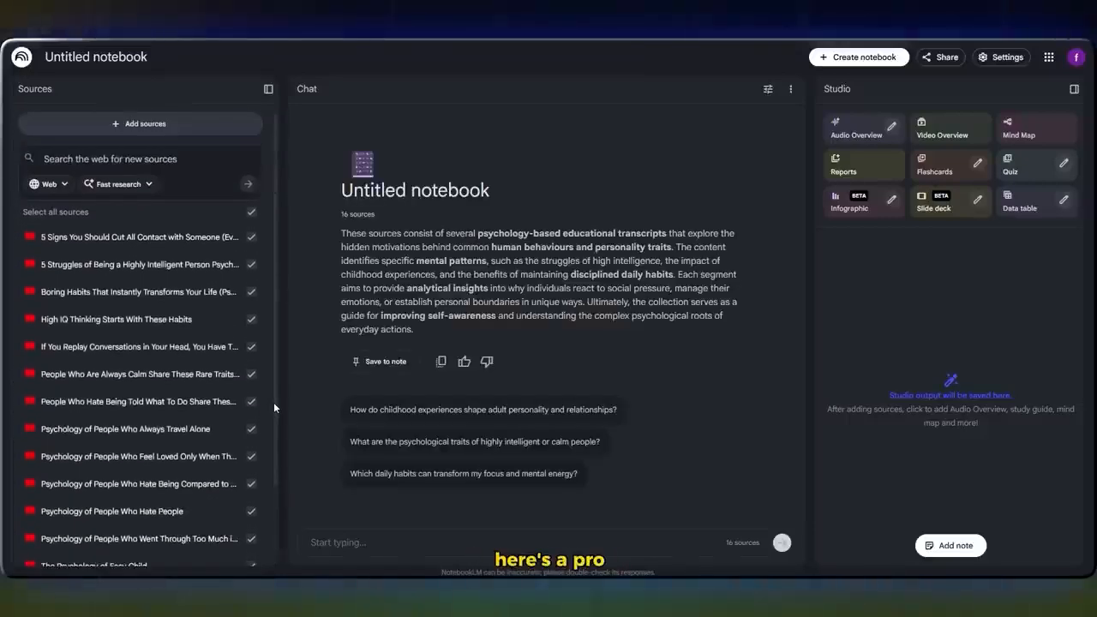
scroll(273, 408, down, 2)
scroll(274, 403, up, 2)
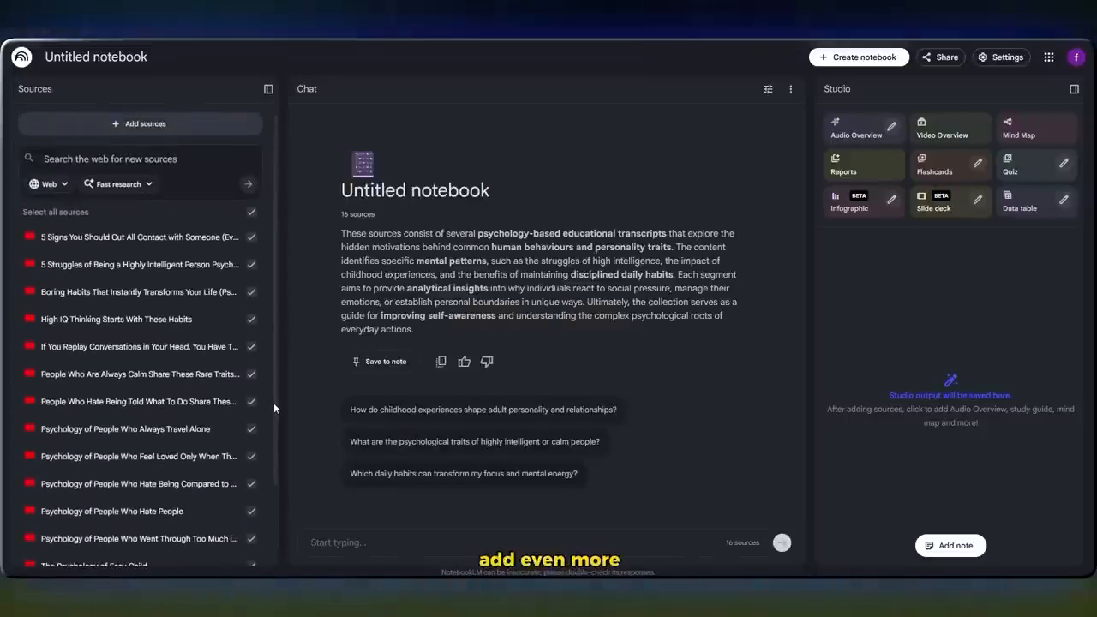
click(164, 127)
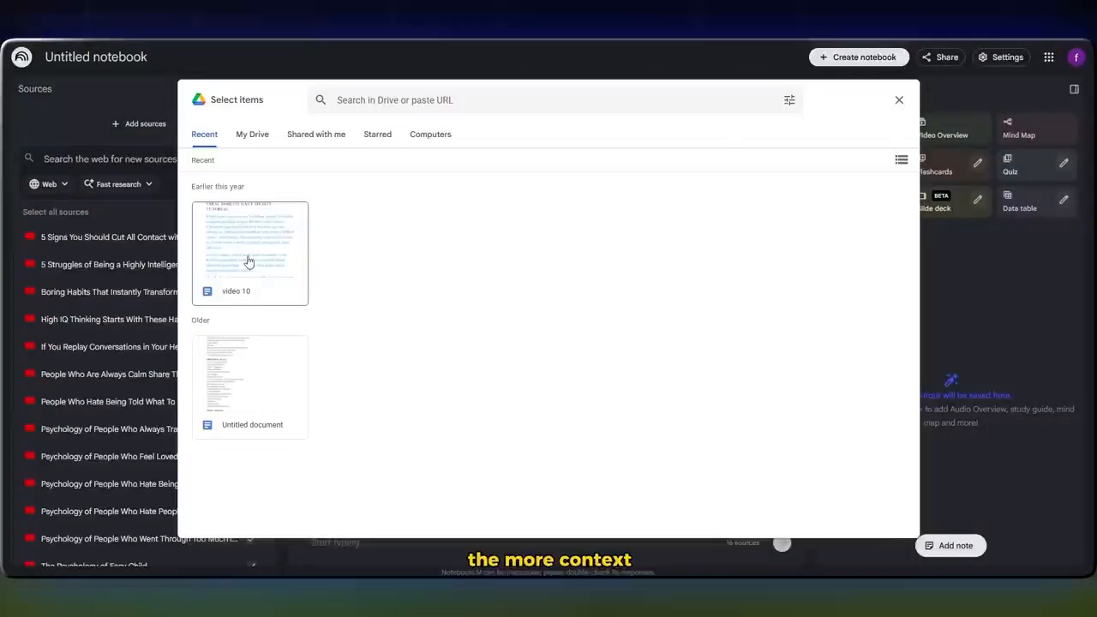
click(899, 100)
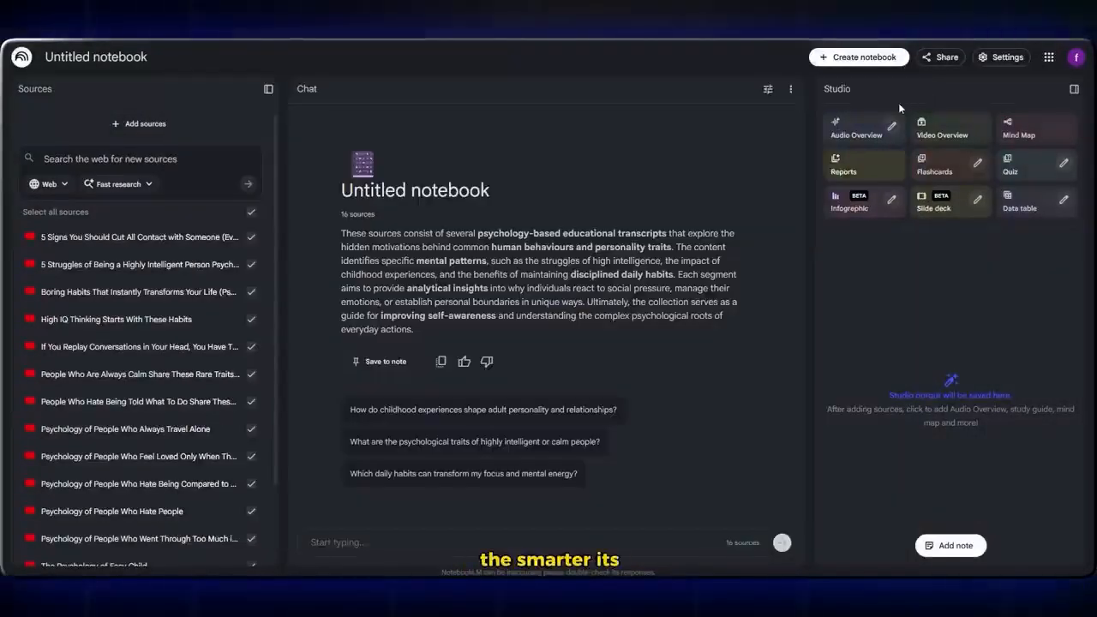
click(130, 124)
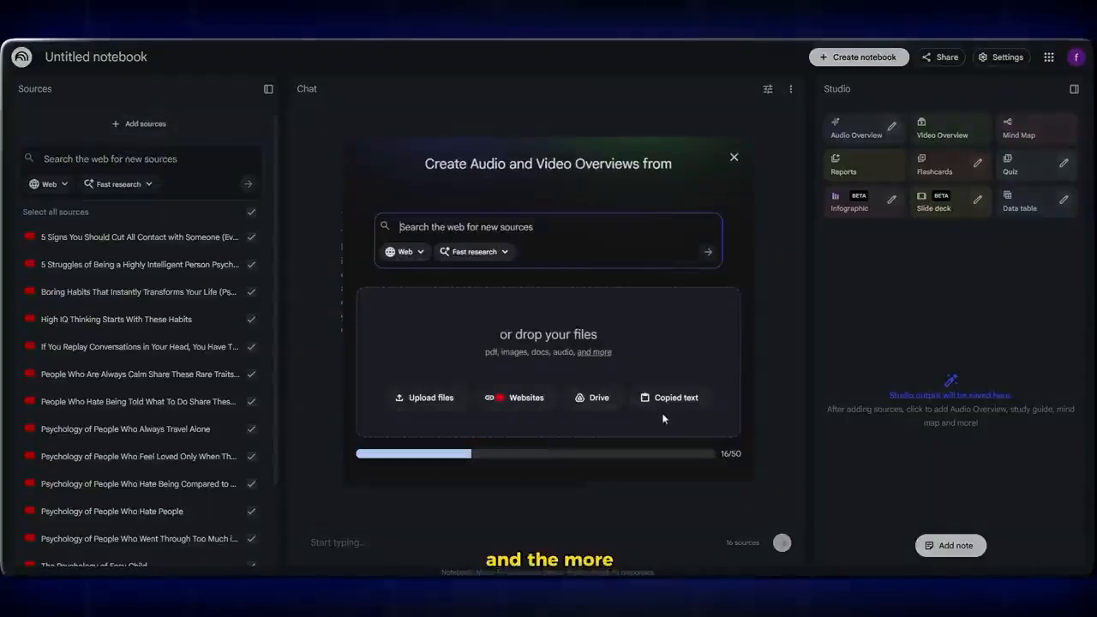
click(662, 396)
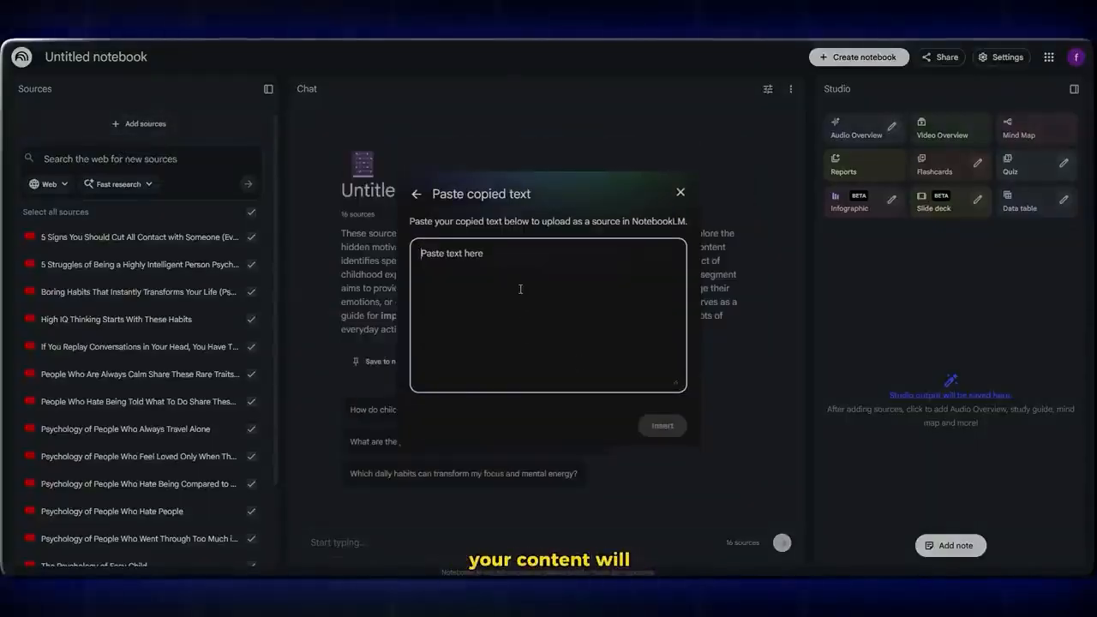
click(680, 193)
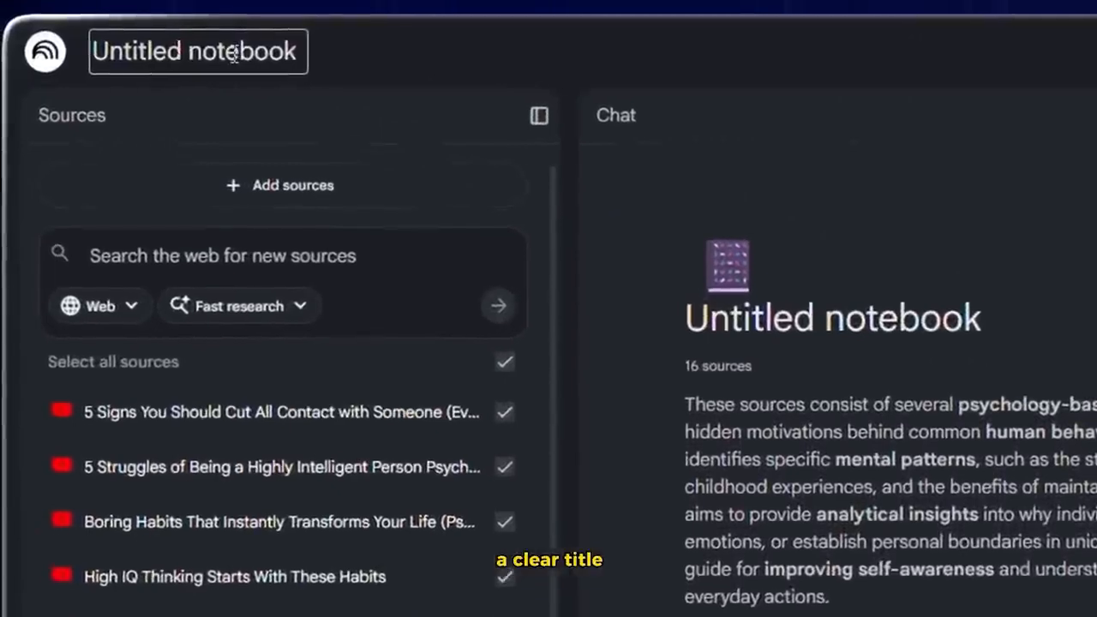
- Rename the untitled notebook as "psychology"
click(237, 52)
key(BackSpace)
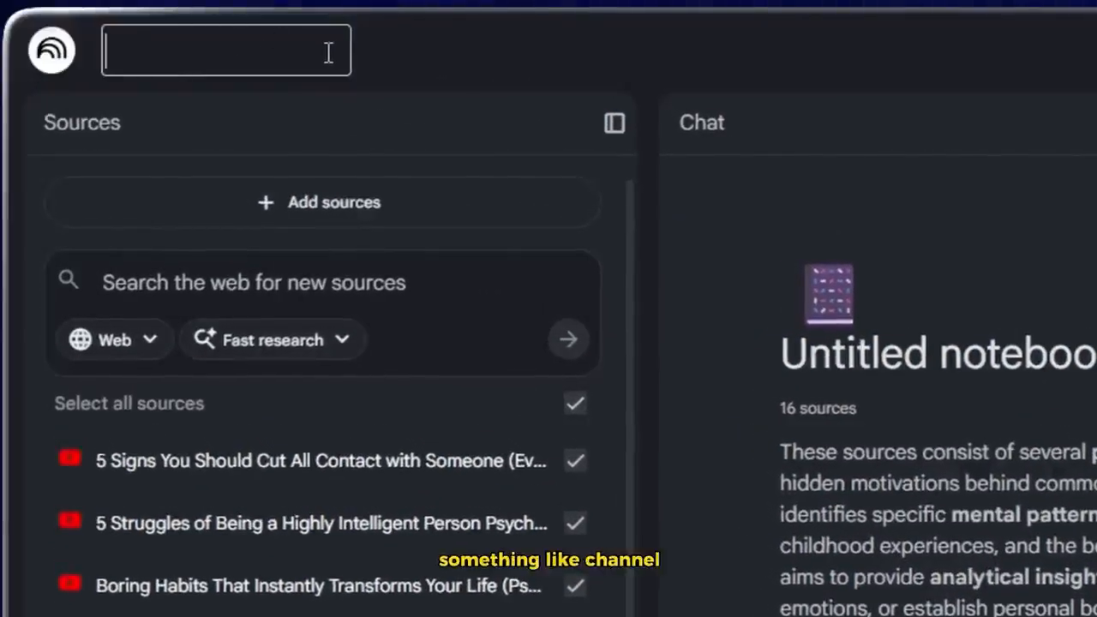
text(psychology)
drag(262, 50, 128, 70)
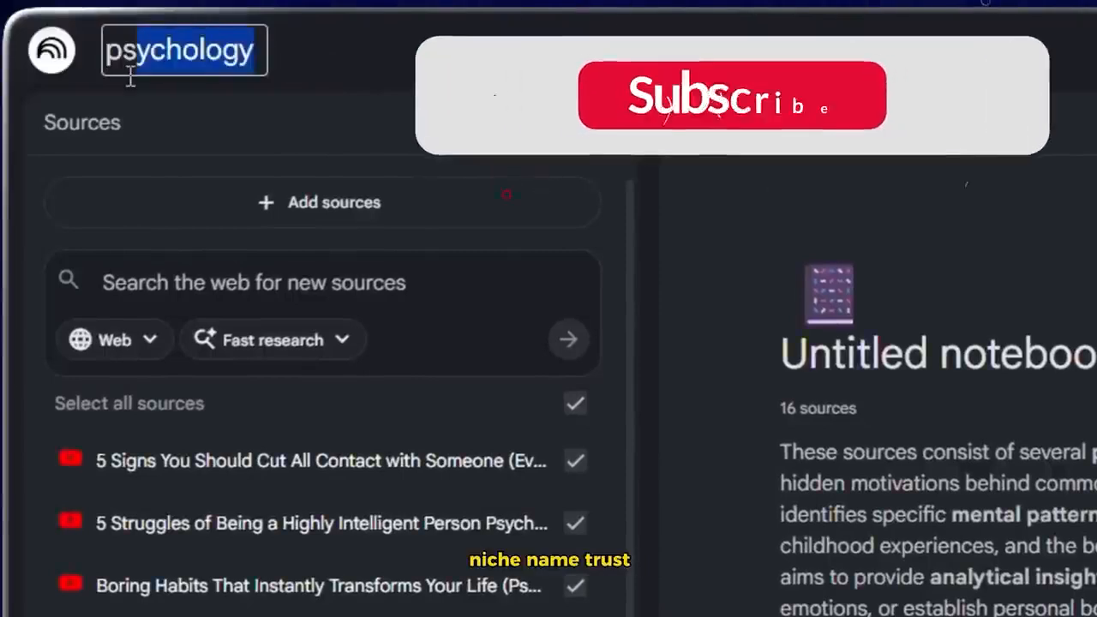
click(101, 81)
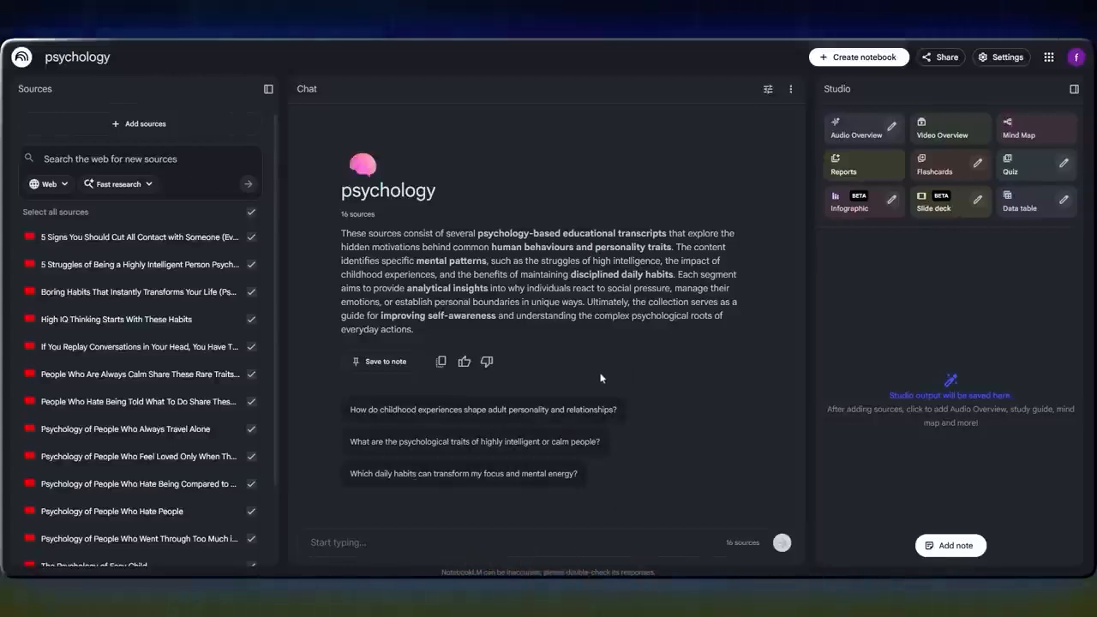
- Ask the chat to analyse the sources' niche, script structure, title format, hook style and overall tone, summarize the formula for replication, and read its answer
click(329, 541)
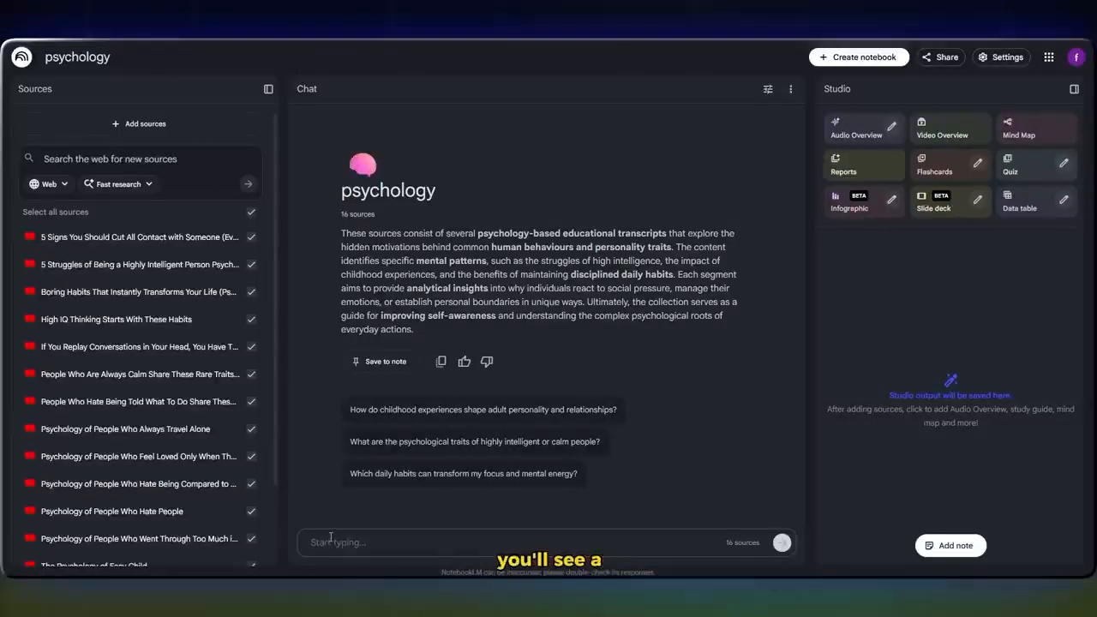
text(I want to clone a channel like this. Go through these sources and understand the niche, script structure, title format, hook style, and overall tone. Then summarize everything clearly so I can replicate this channel's formula.)
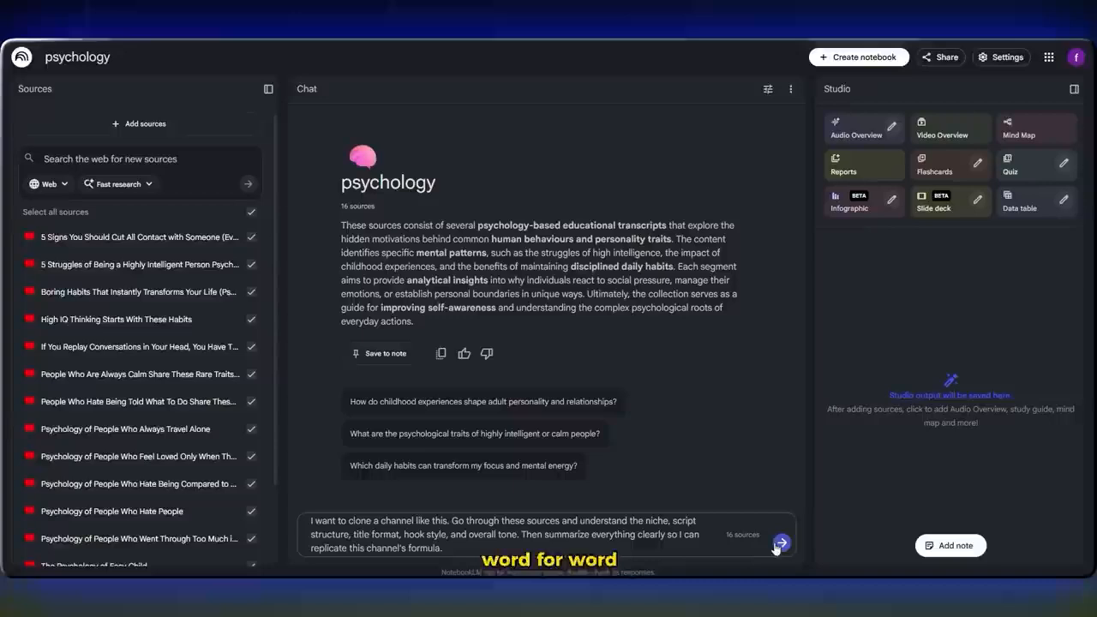
key(Return)
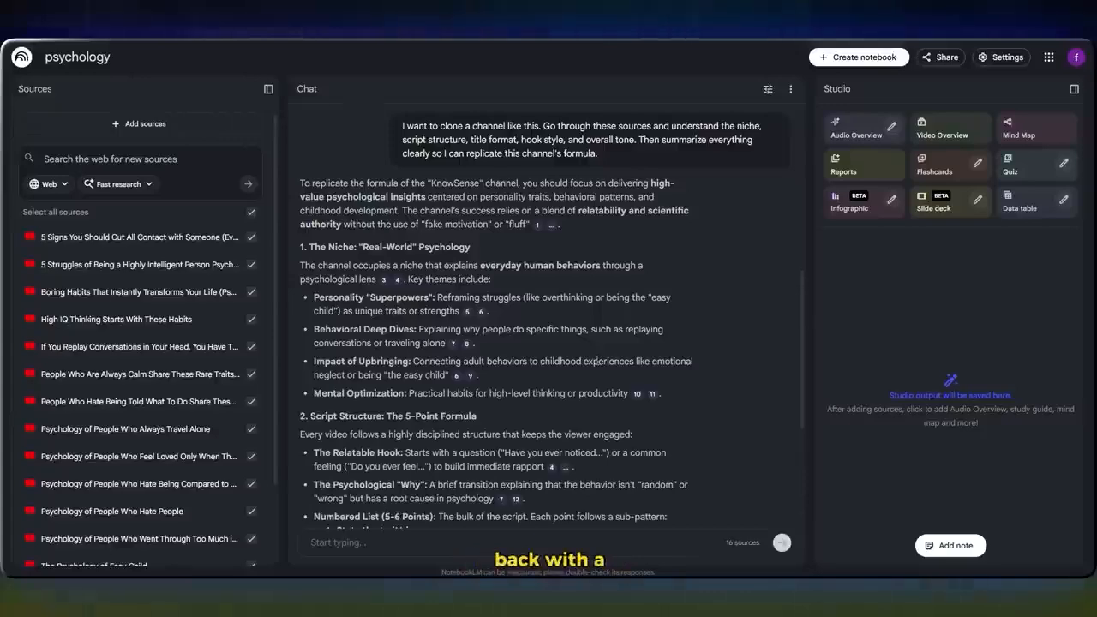
scroll(597, 360, down, 7)
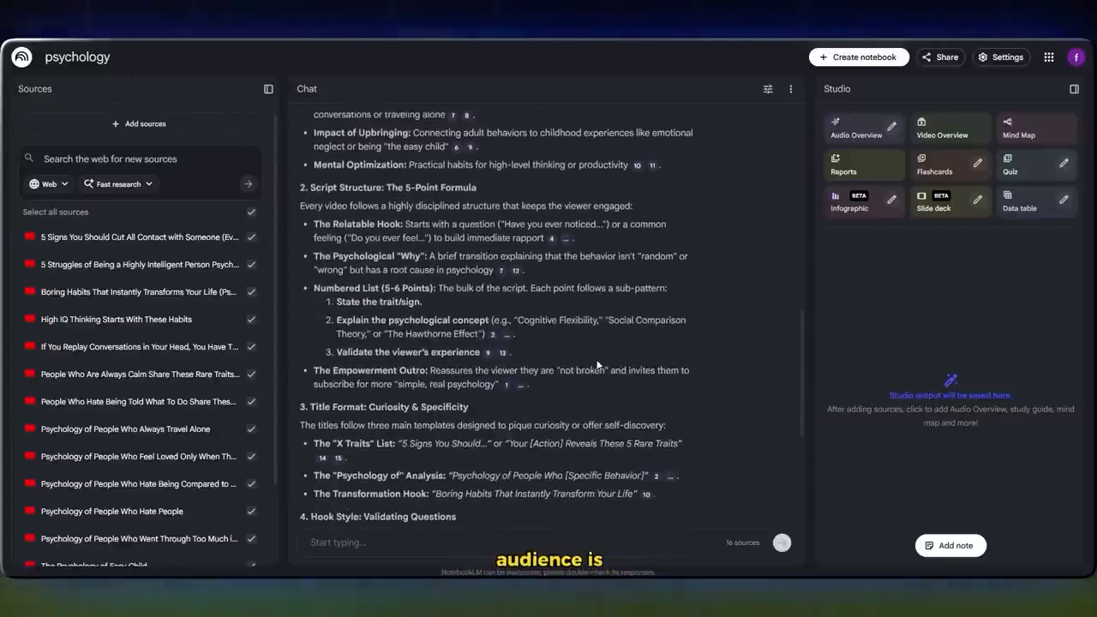
scroll(596, 359, down, 3)
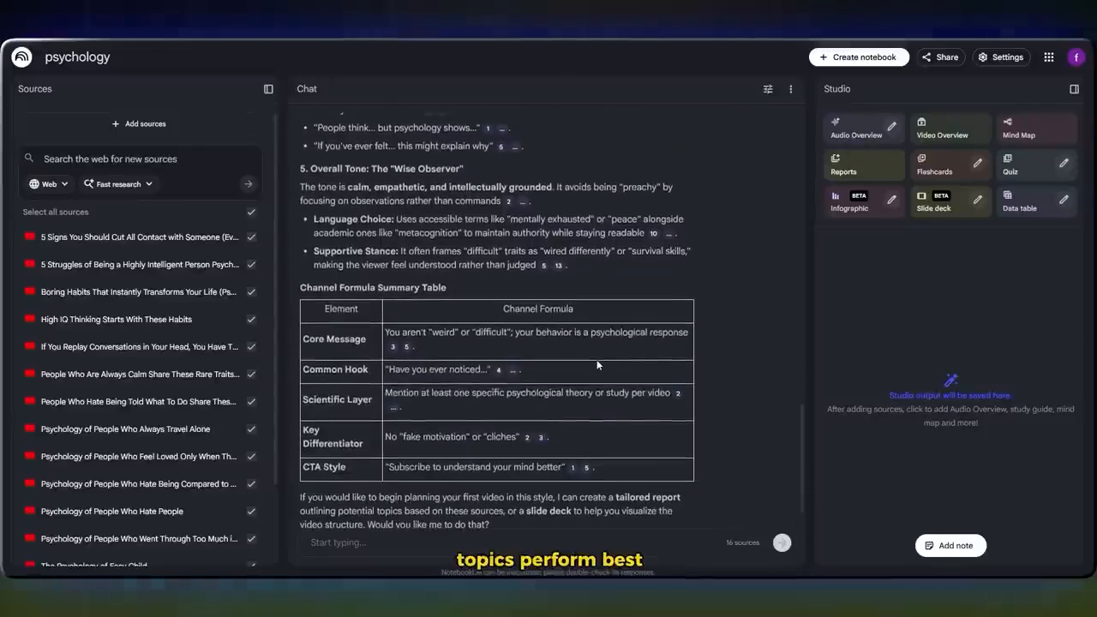
scroll(391, 317, down, 1)
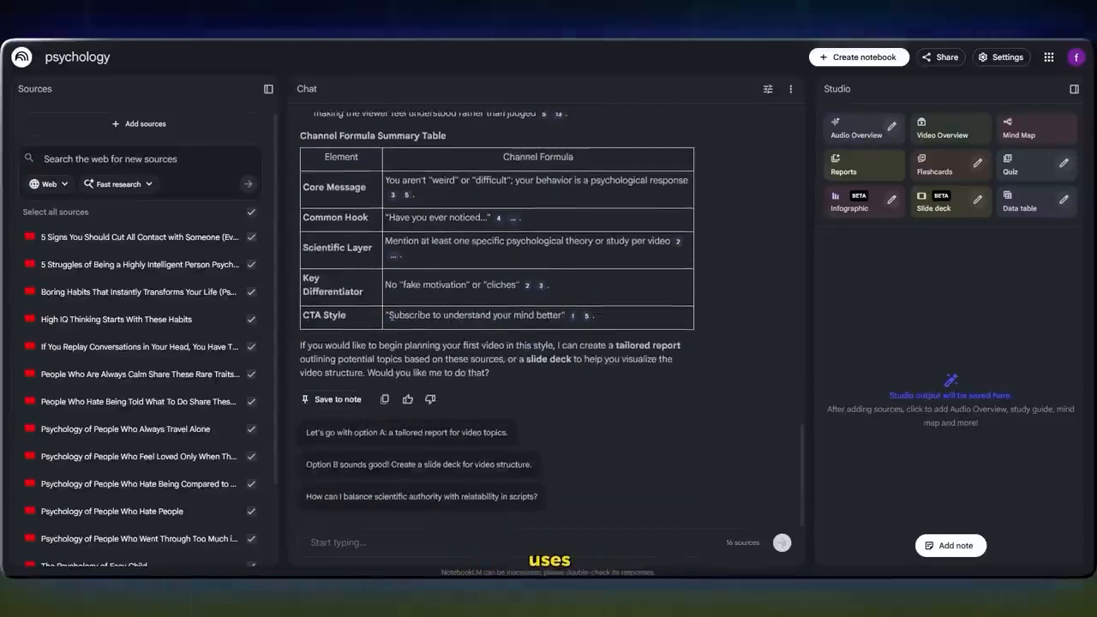
- Read through the channel formula answer, covering its hook style, overall tone and summary table
scroll(374, 271, up, 1)
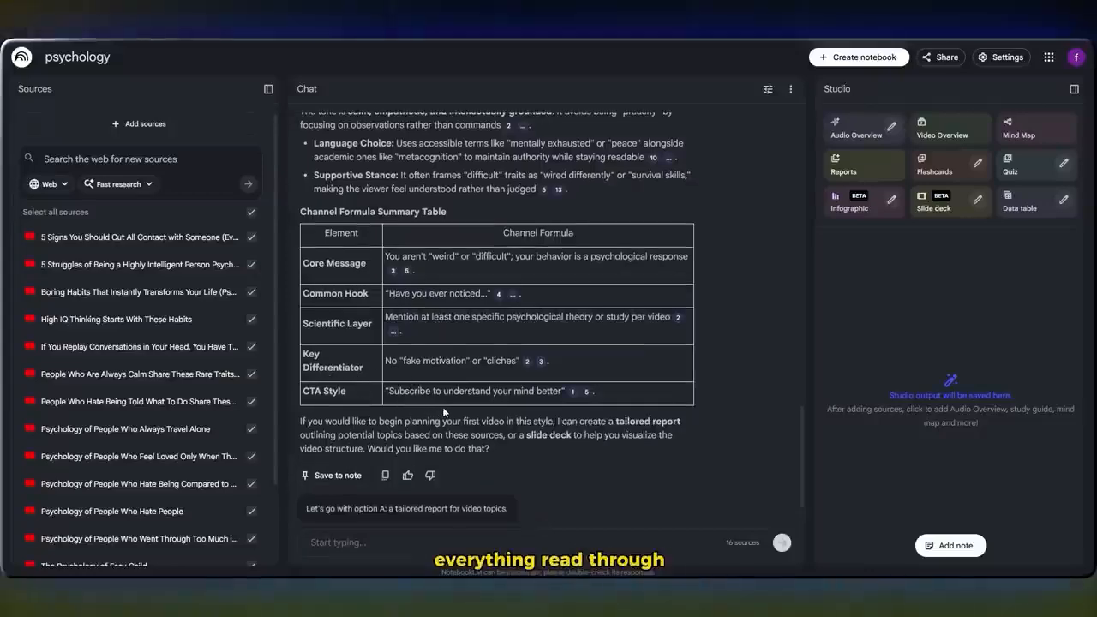
scroll(442, 406, up, 5)
scroll(424, 370, down, 5)
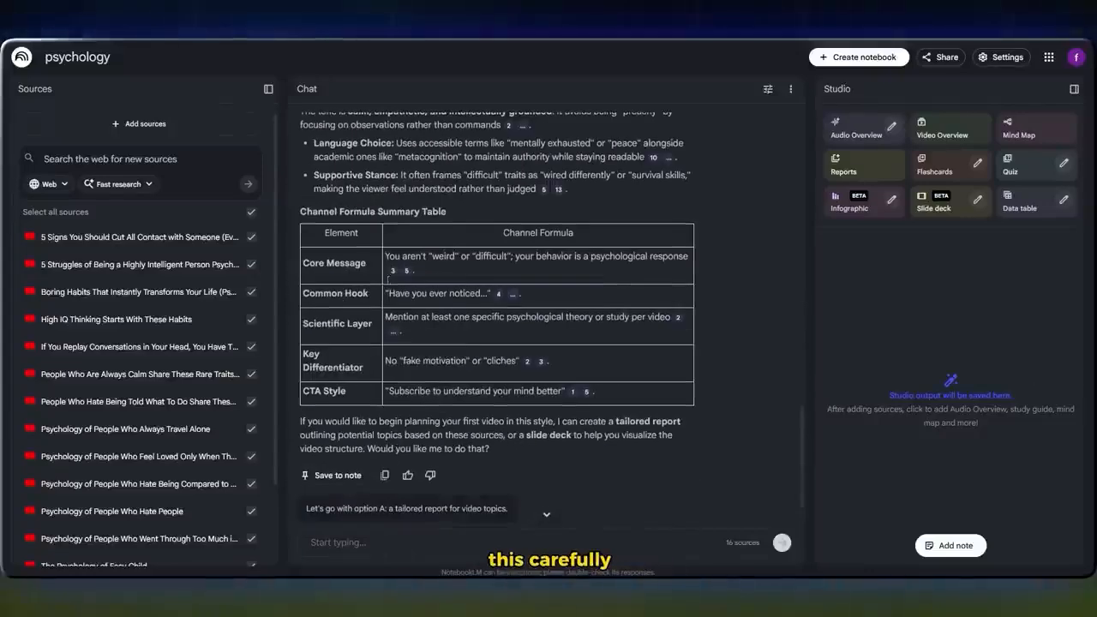
scroll(411, 179, up, 4)
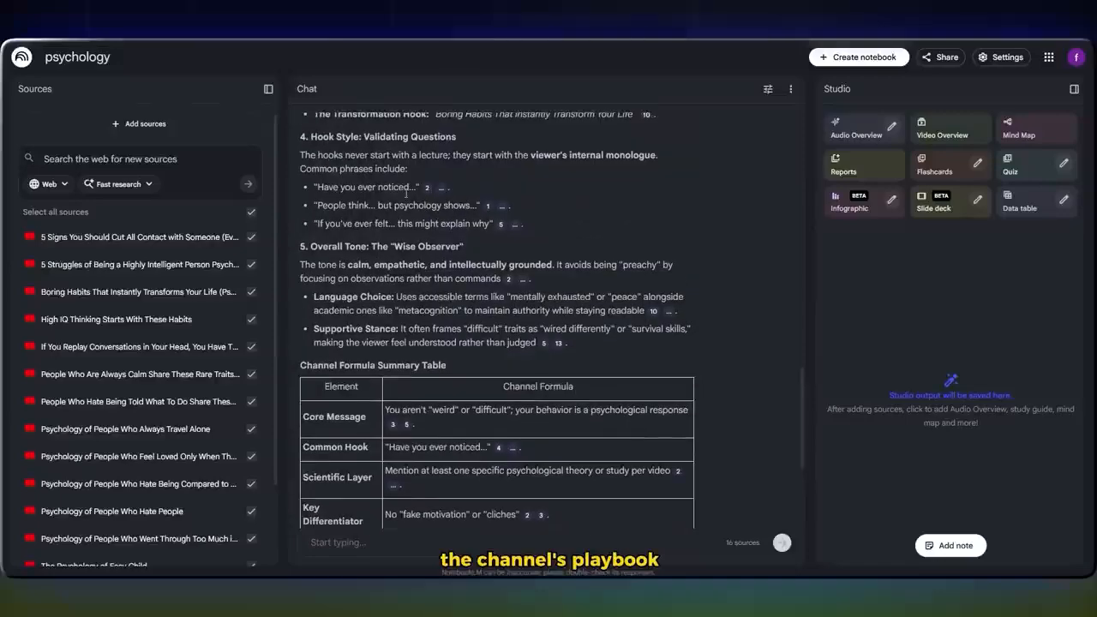
drag(492, 391, 295, 431)
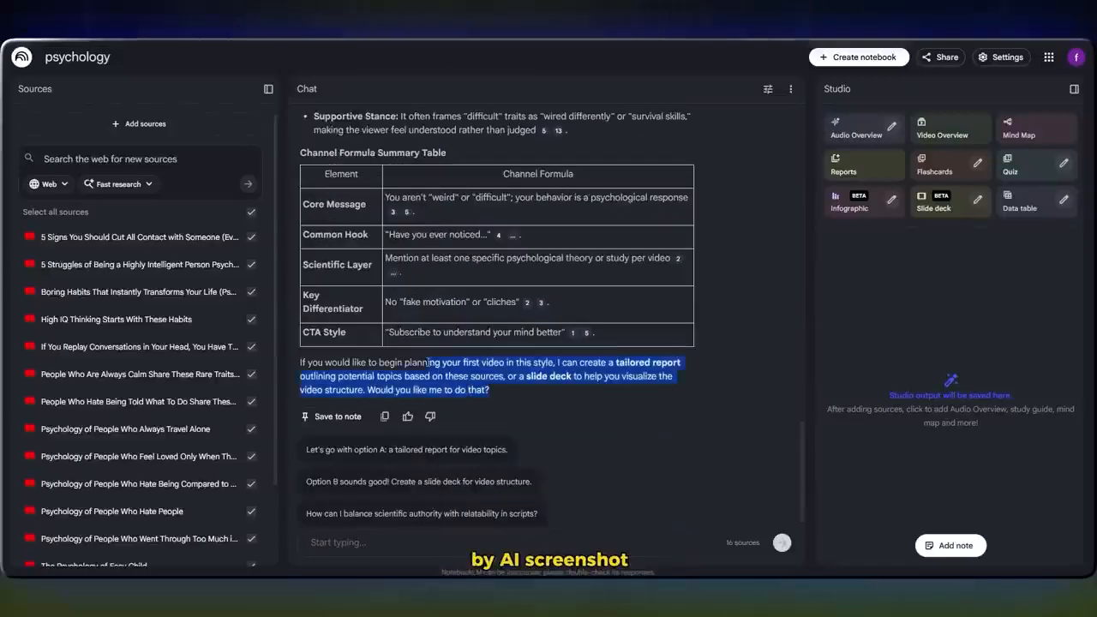
scroll(399, 306, up, 8)
scroll(378, 338, up, 5)
scroll(343, 385, down, 5)
- Ask the chat for 10 YouTube channel name ideas of no more than 2 words, each briefly explained, and review the suggestions
right_click(397, 267)
click(424, 276)
click(426, 281)
scroll(426, 281, down, 4)
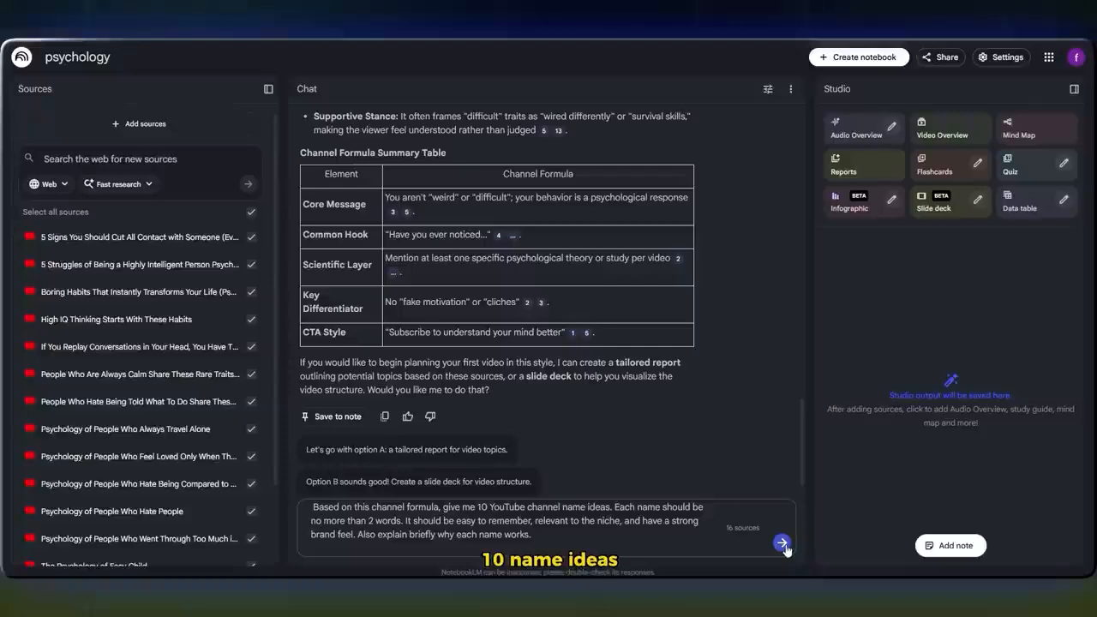
click(782, 543)
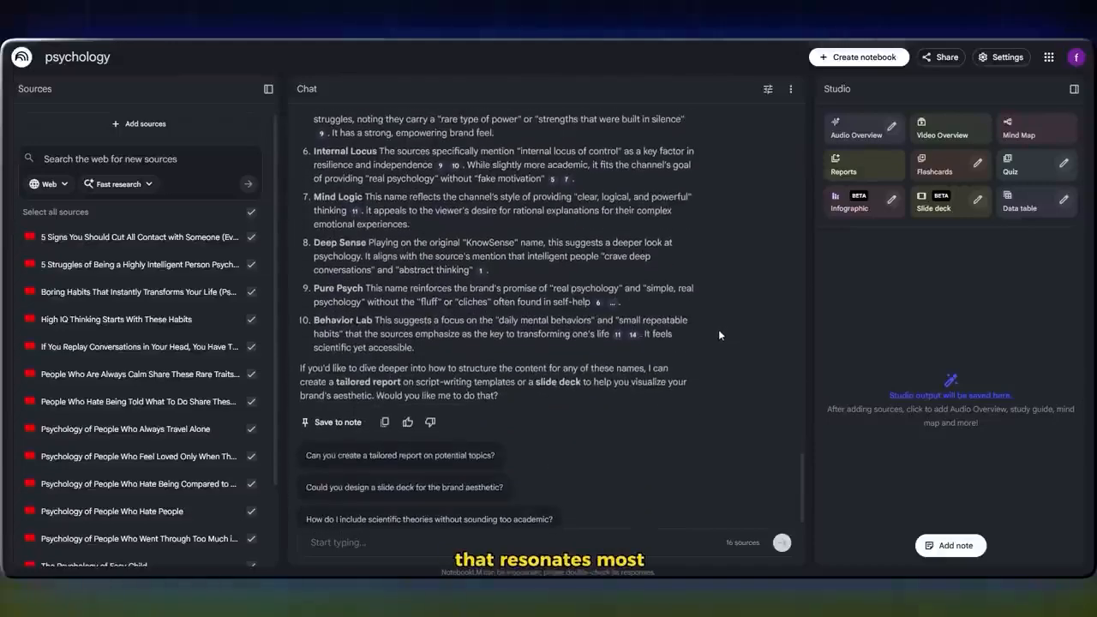
scroll(718, 334, up, 5)
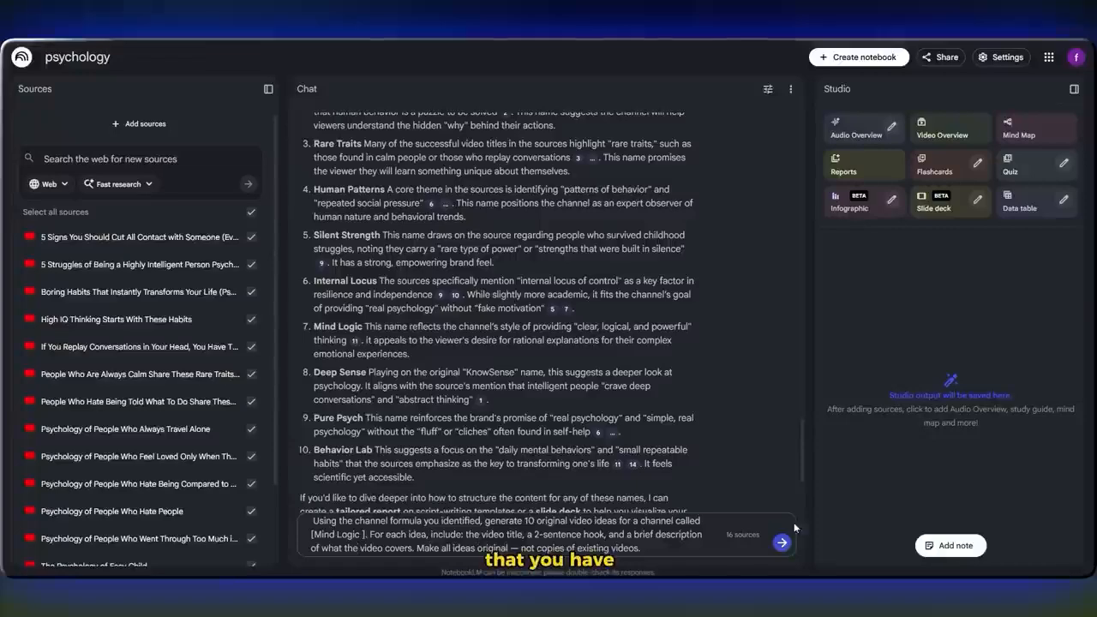
- Ask the chat for 10 original video ideas for "Mind Logic", each with a title, 2-sentence hook and brief description, and read them
click(784, 524)
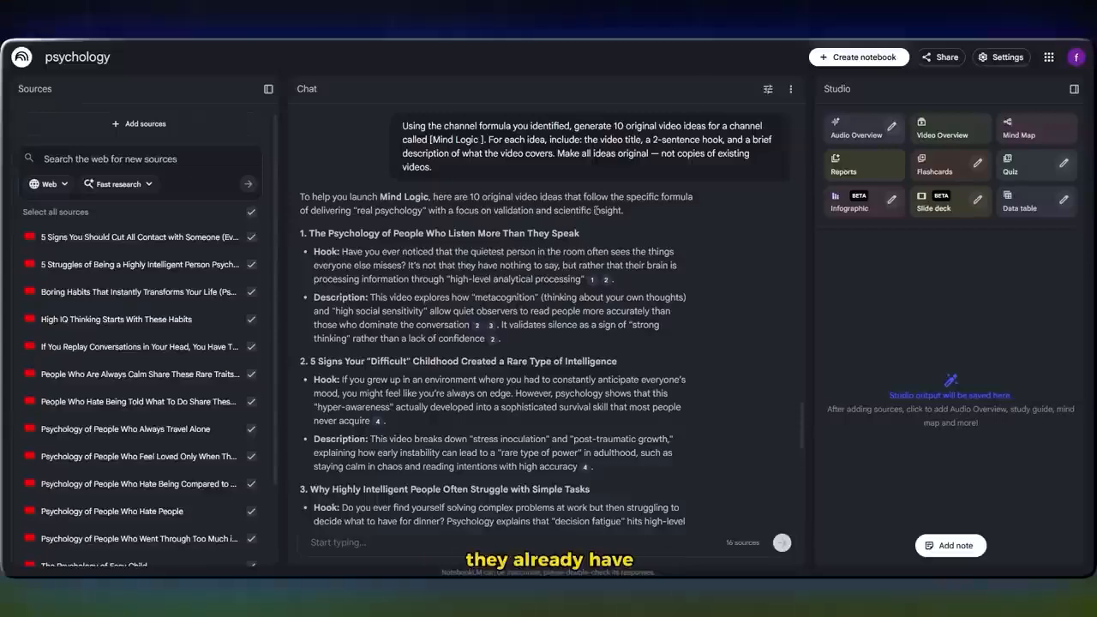
scroll(477, 205, down, 12)
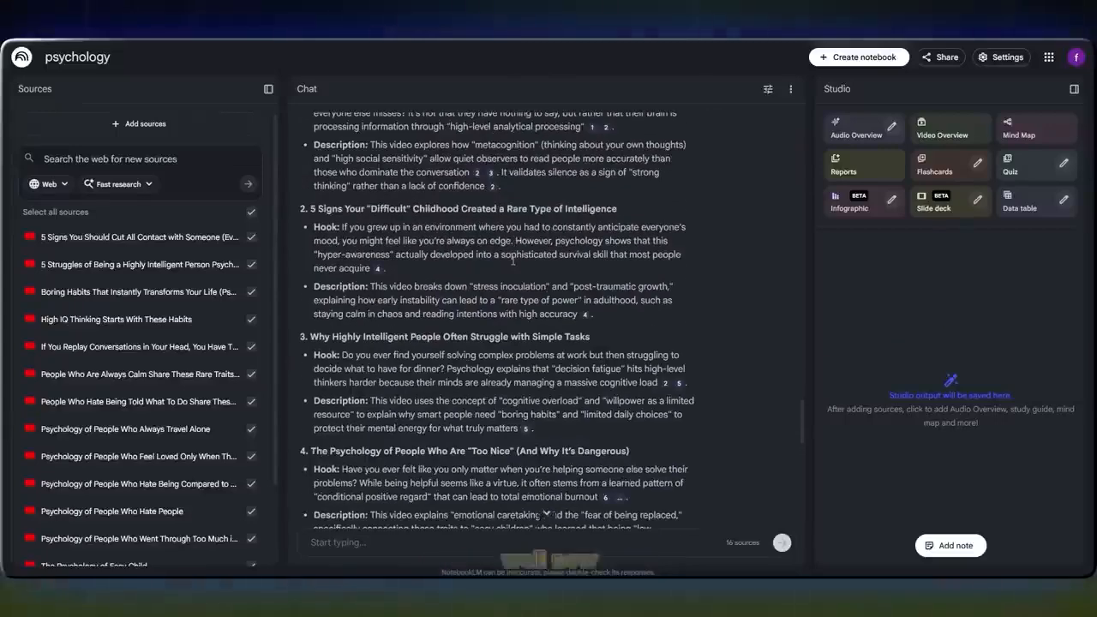
scroll(512, 260, down, 5)
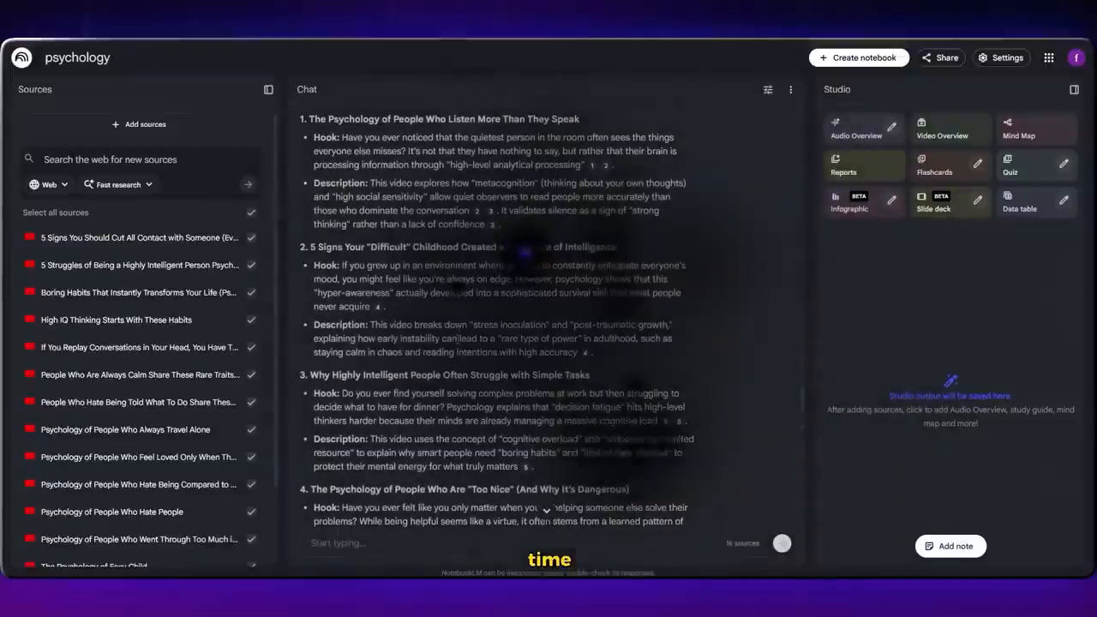
scroll(454, 338, up, 3)
scroll(466, 319, up, 1)
scroll(466, 320, down, 1)
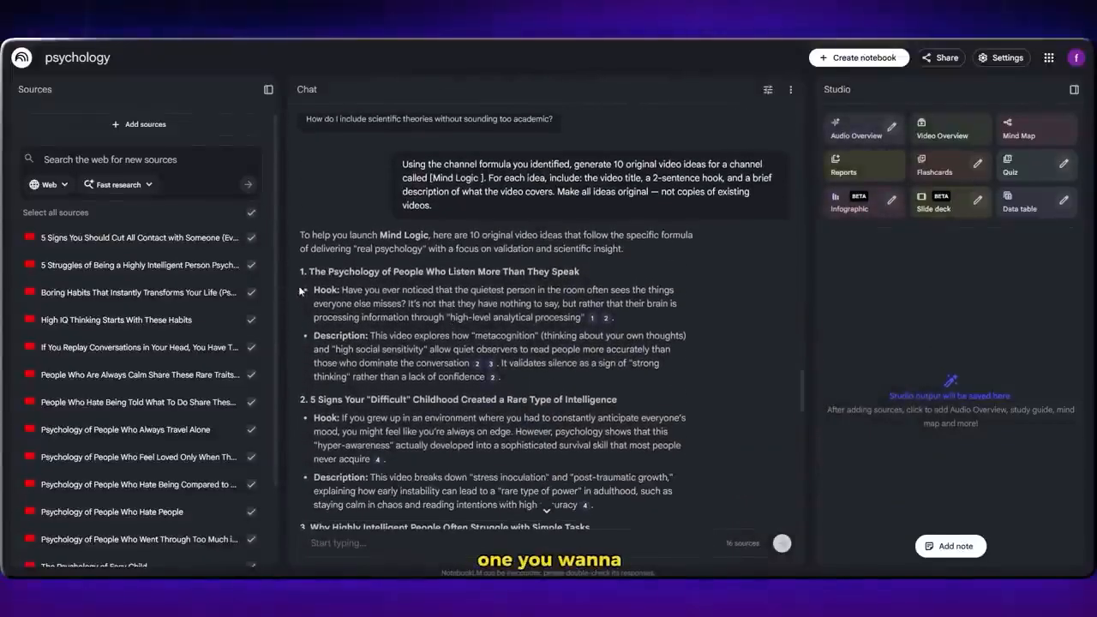
- Copy the first video idea, "The Psychology of People Who Listen More Than They Speak", with its hook and description
drag(329, 271, 502, 377)
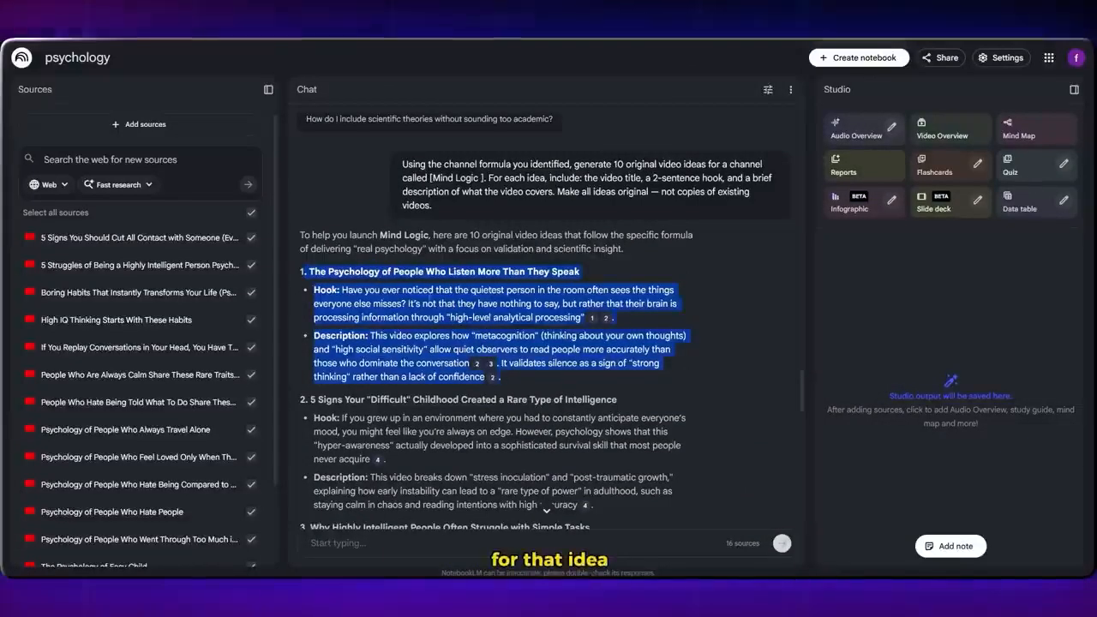
right_click(435, 302)
click(466, 319)
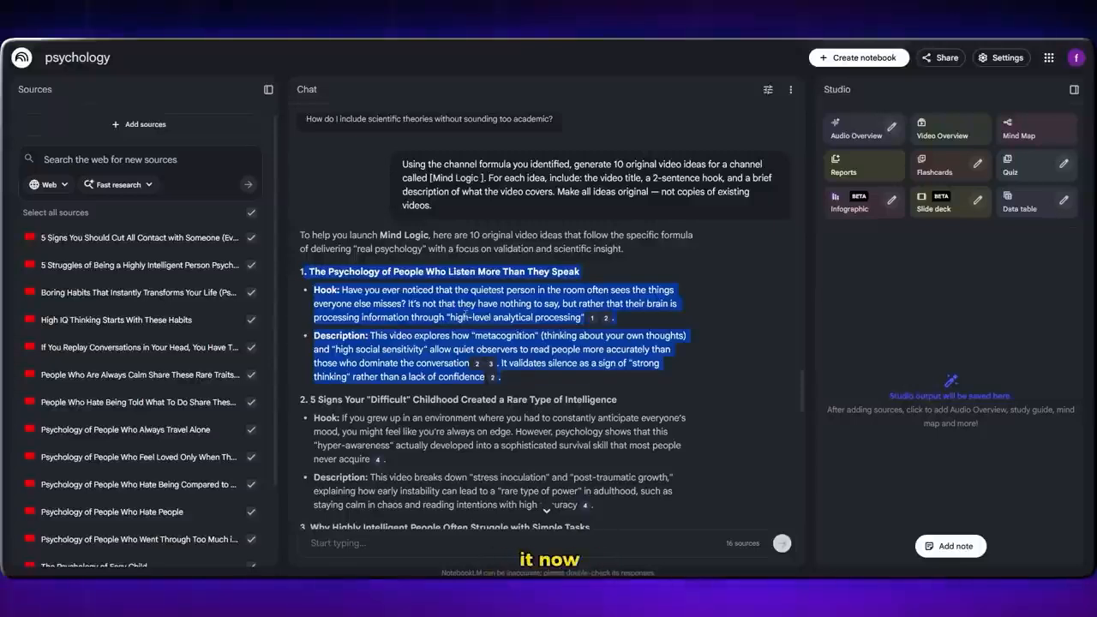
click(734, 224)
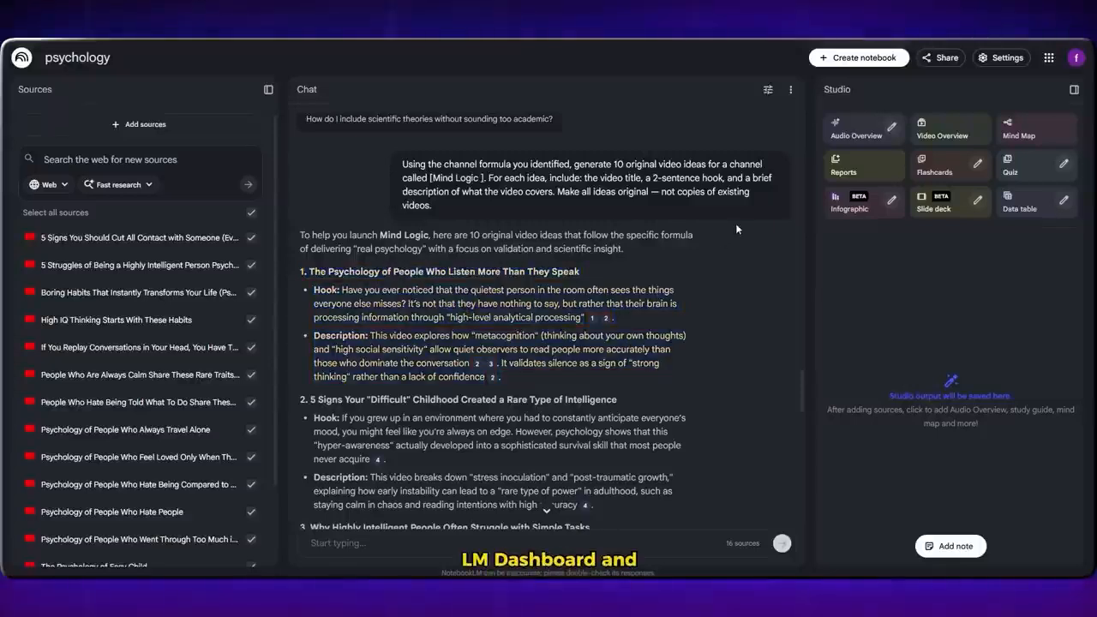
- Create a new notebook and add the copied first video idea as a copied-text source
click(848, 60)
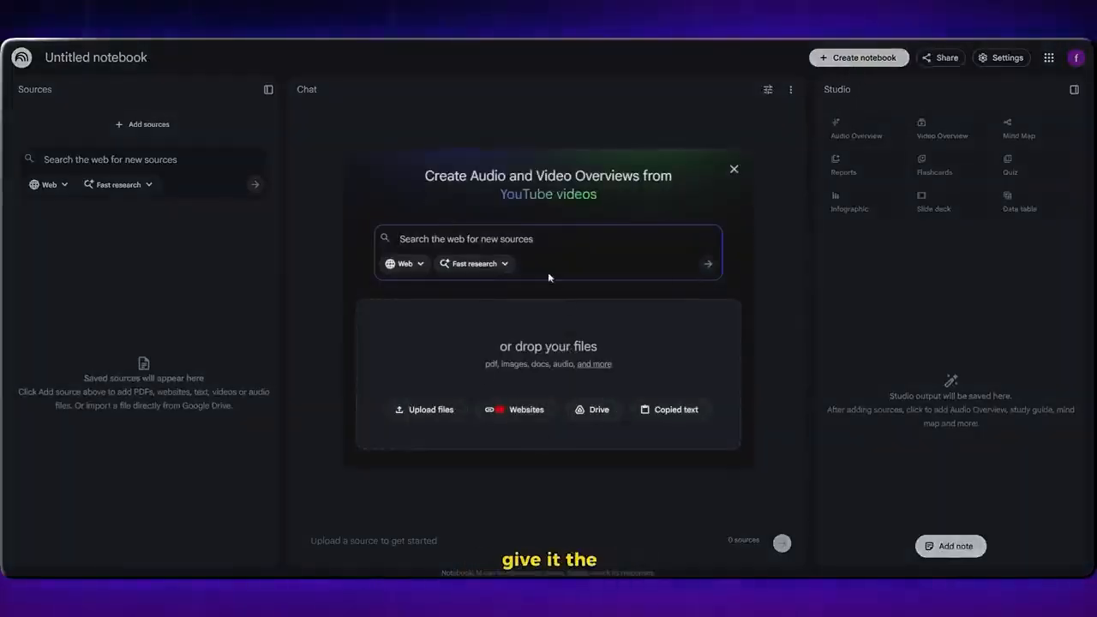
click(733, 171)
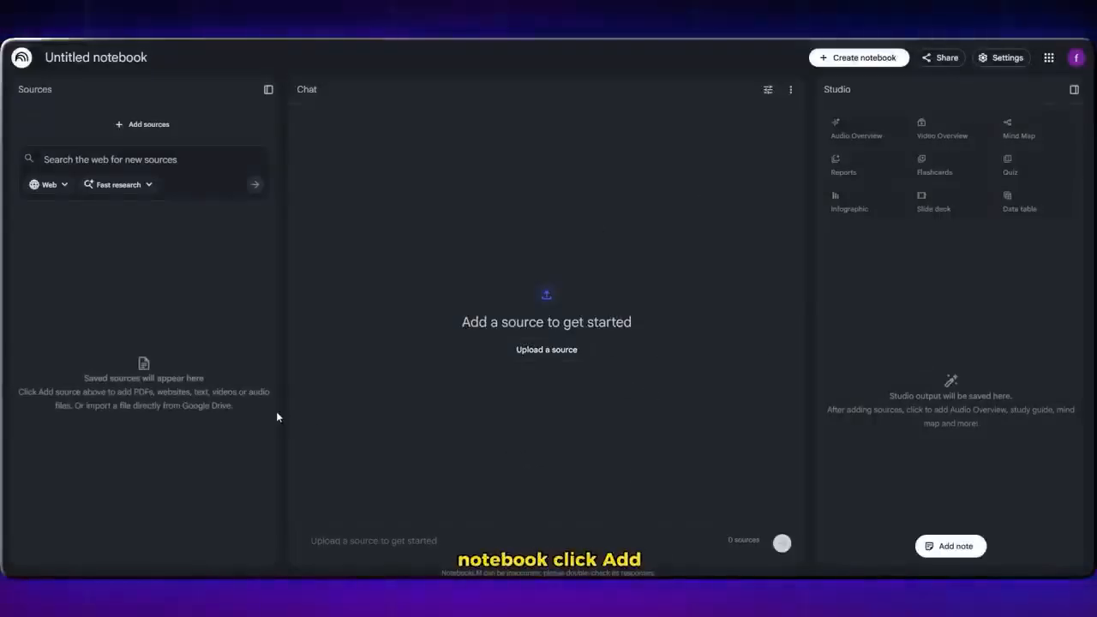
click(158, 125)
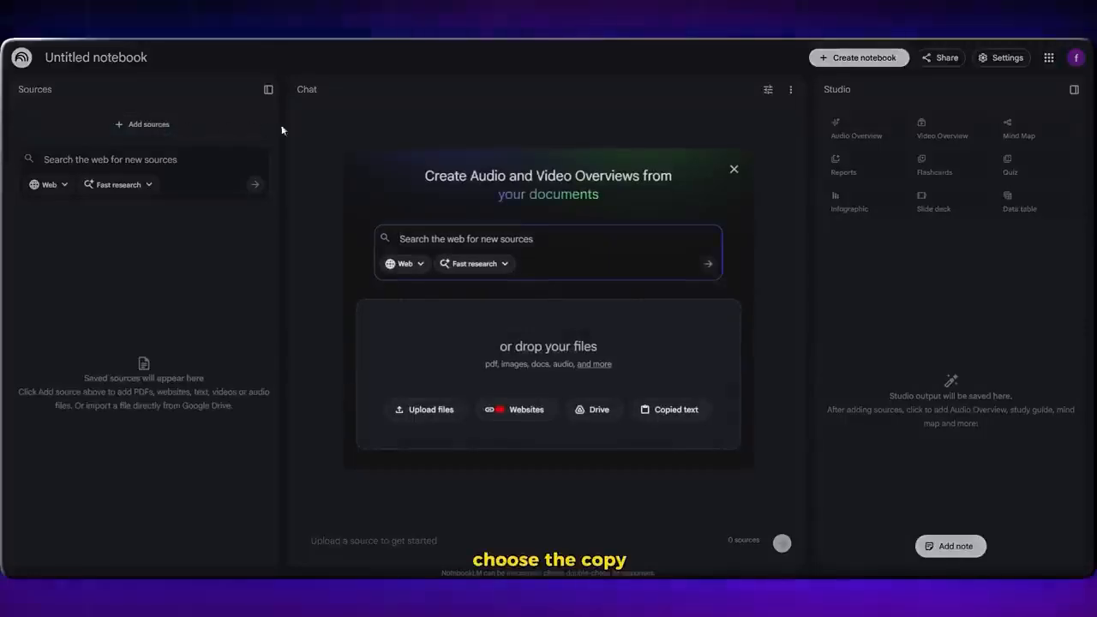
click(657, 411)
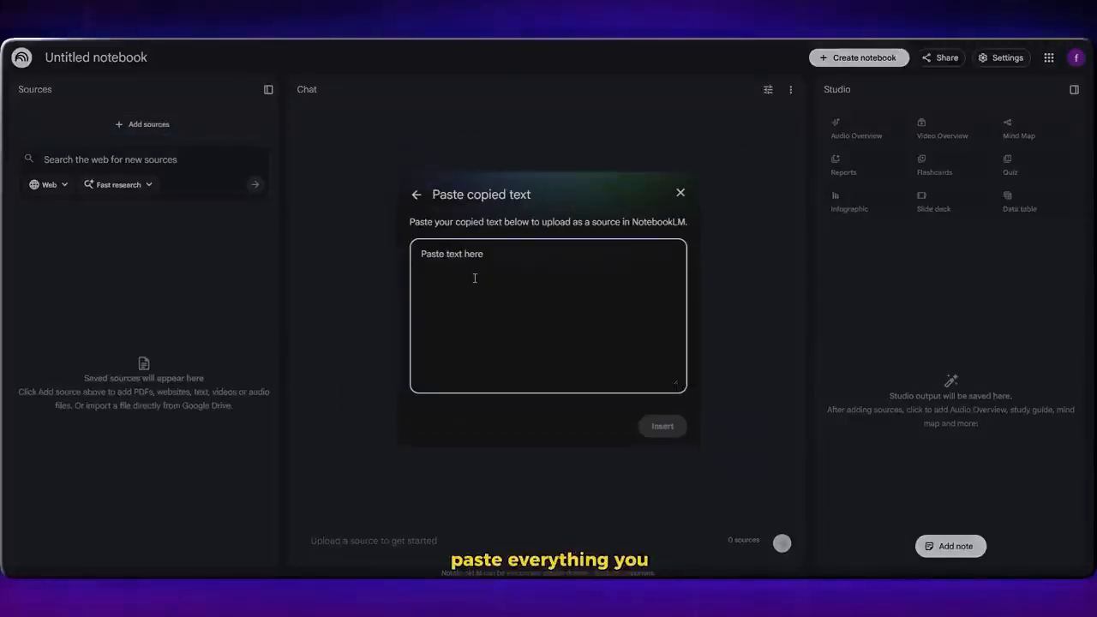
key(ctrl+v)
click(655, 433)
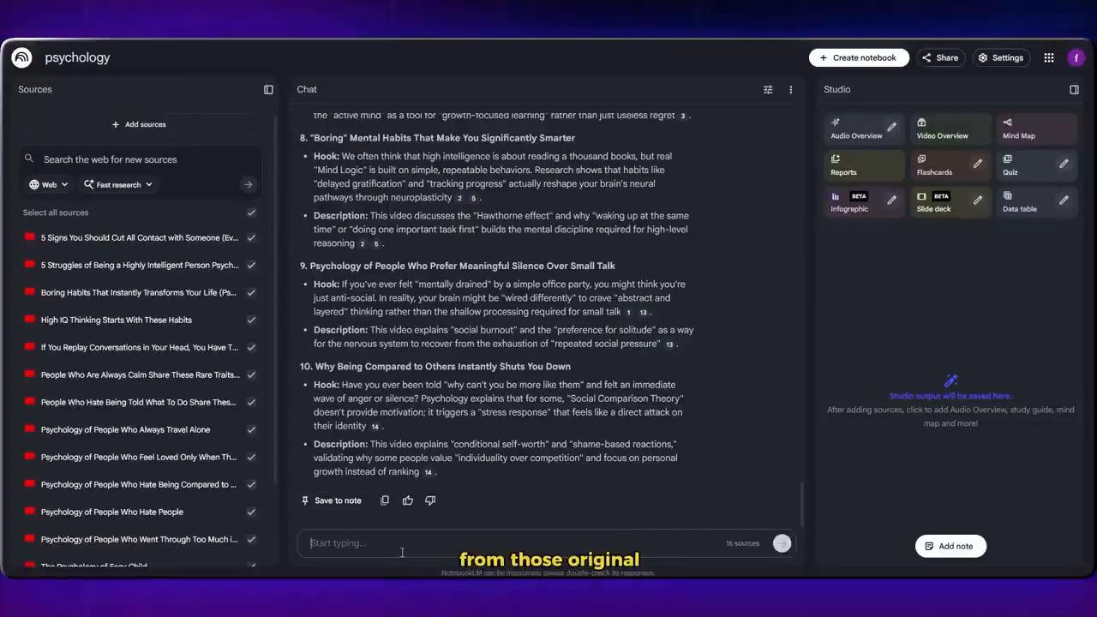
- Have the psychology notebook write the first idea's script as natural spoken dialogue with a strong call to action, and copy the script
scroll(397, 528, up, 3)
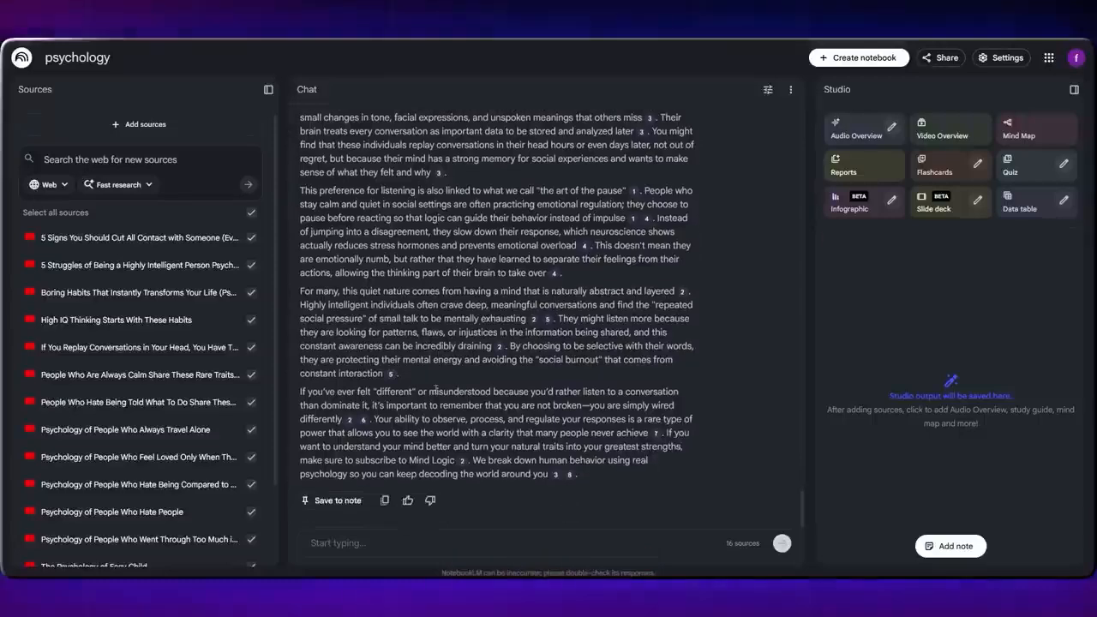
scroll(437, 390, up, 5)
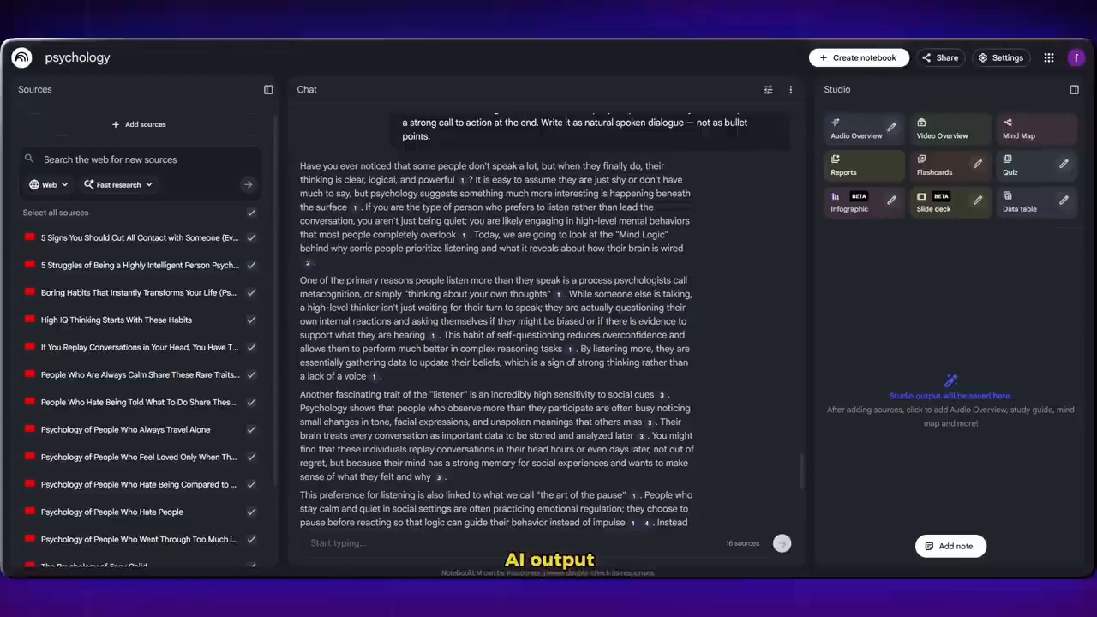
scroll(335, 284, down, 1)
scroll(412, 286, down, 4)
drag(625, 399, 319, 317)
right_click(323, 319)
click(353, 330)
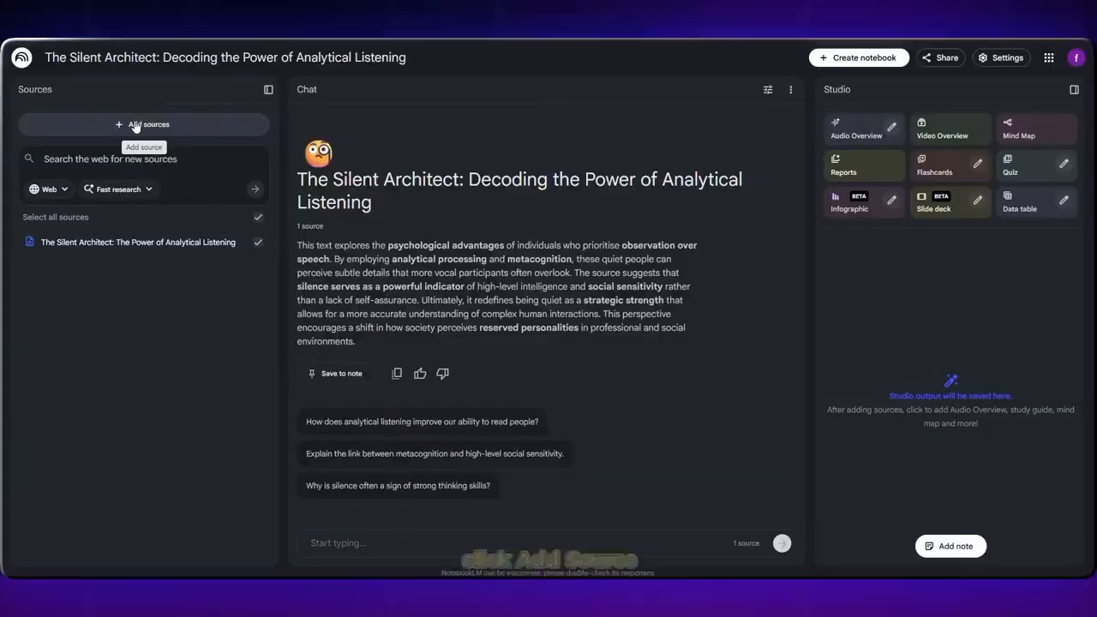
- Add the copied script as a second copied-text source in the first idea's notebook and rename the notebook "video 1"
click(135, 124)
click(663, 399)
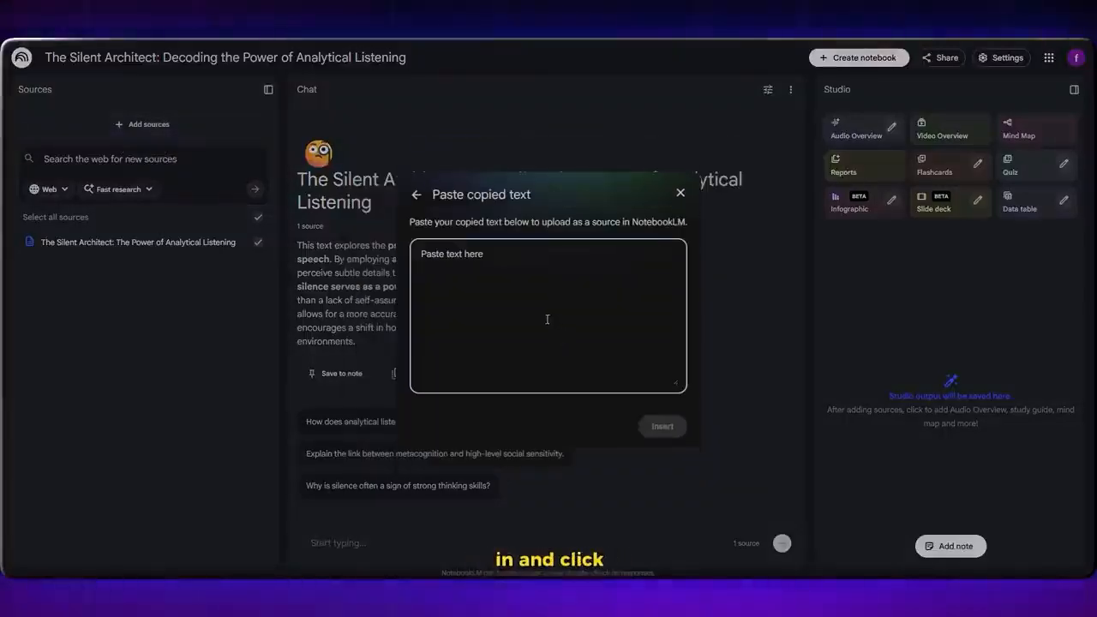
key(ctrl+v)
scroll(541, 297, up, 15)
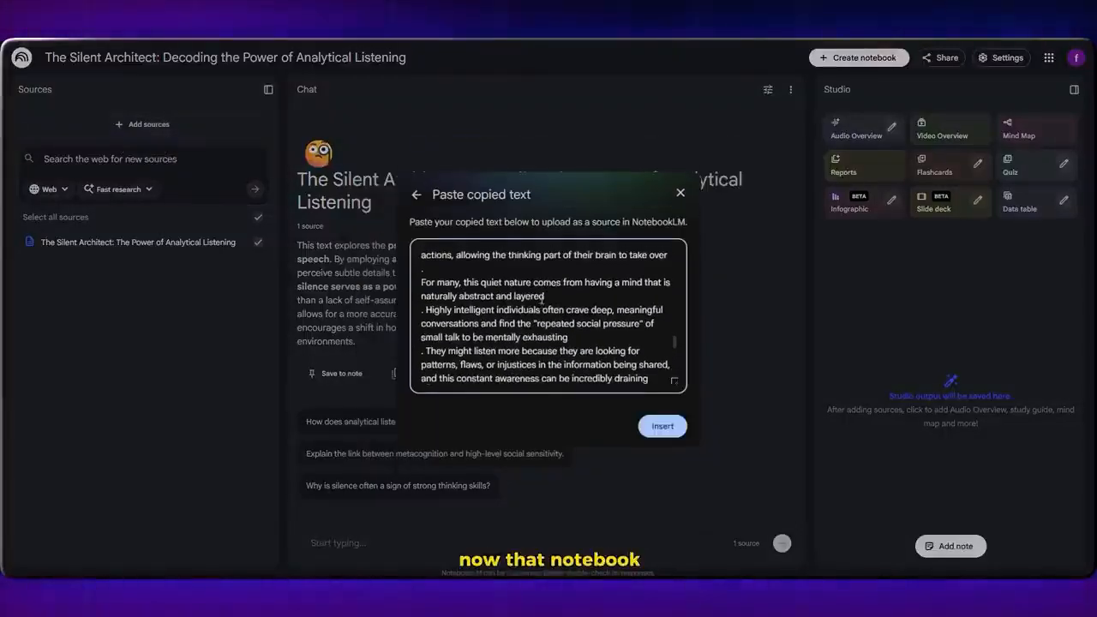
click(662, 427)
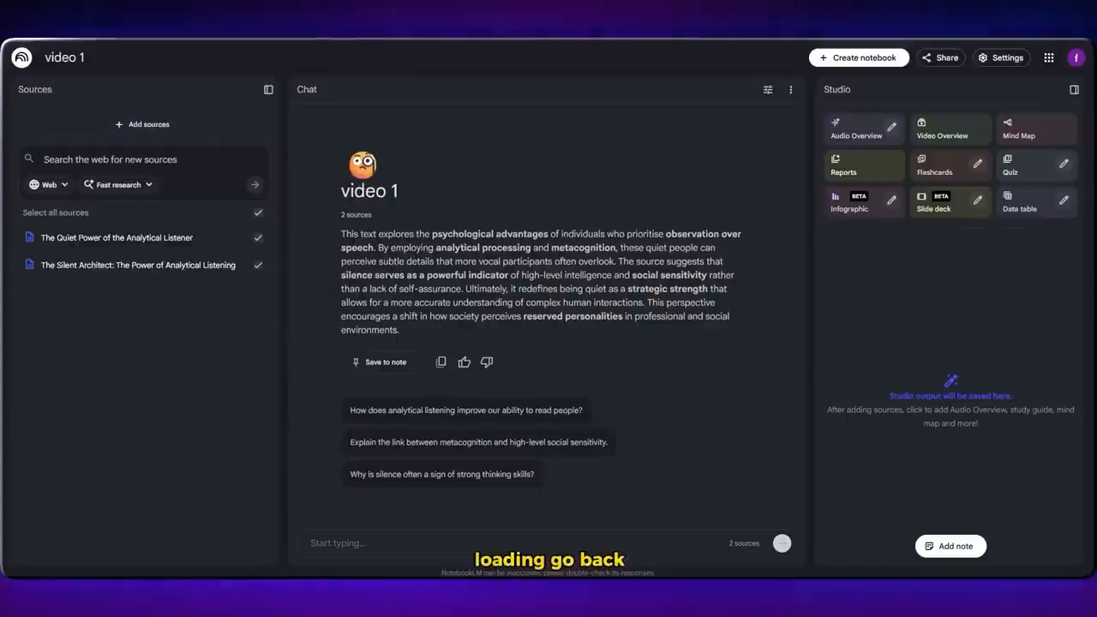
- Reopen the psychology notebook and select the second video idea, "5 Signs Your "Difficult" Childhood Created a Rare Type of Intelligence", with its details
key(alt+Left)
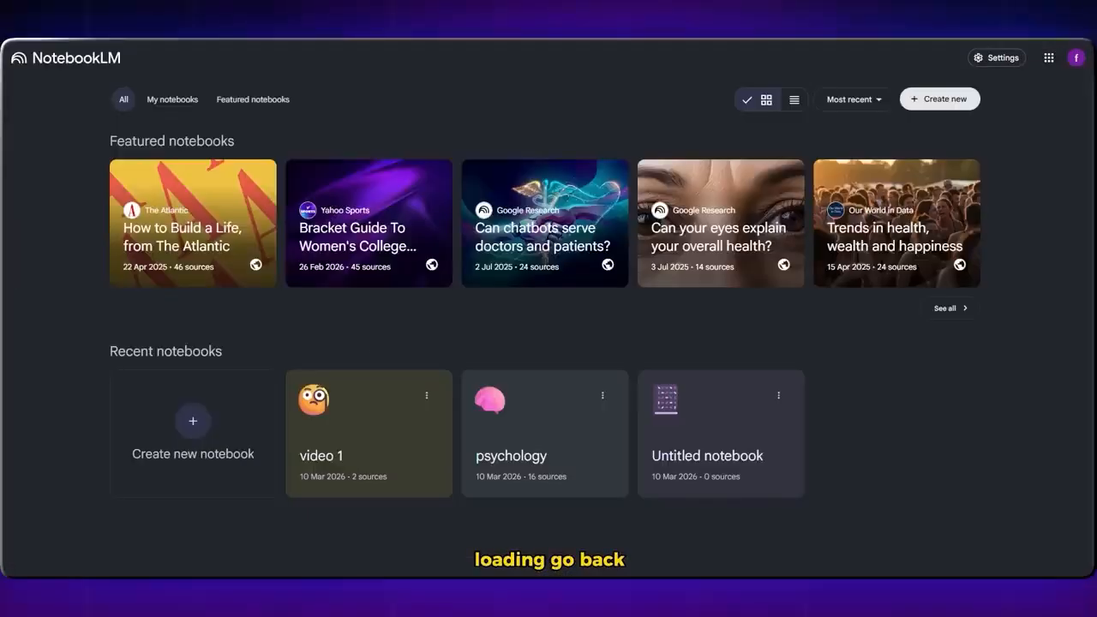
click(511, 442)
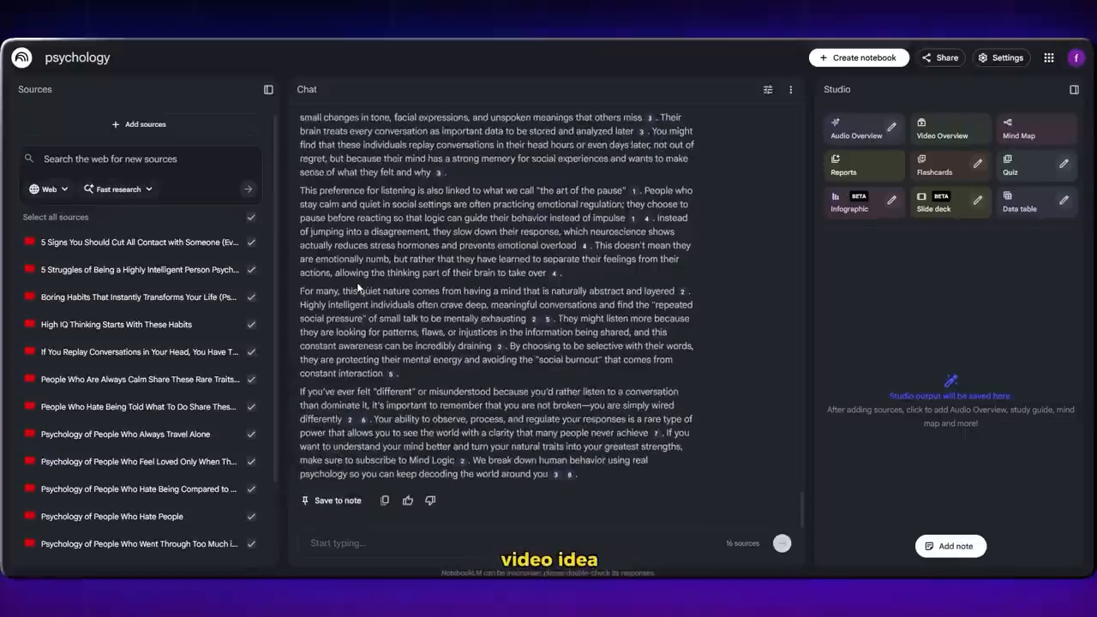
drag(310, 425, 593, 514)
scroll(464, 390, down, 2)
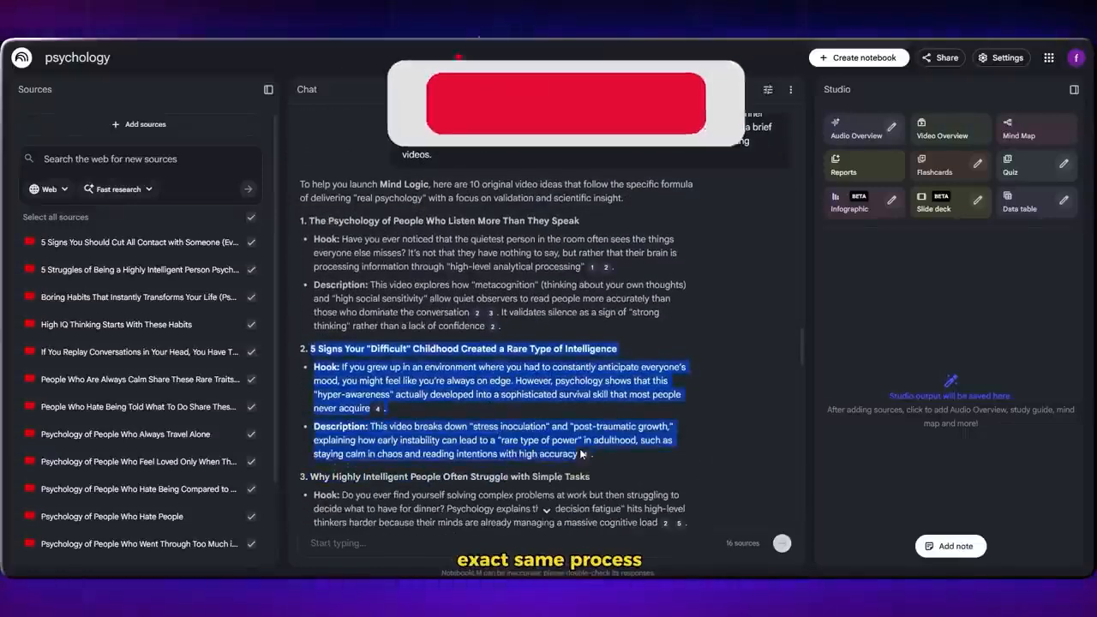
scroll(500, 402, down, 10)
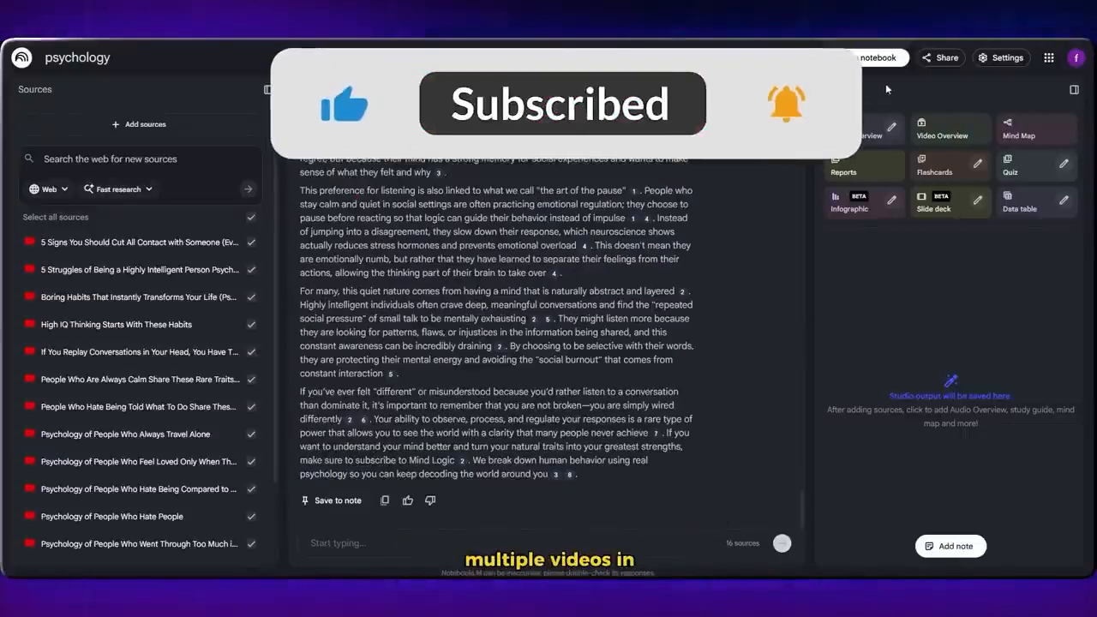
- Create another notebook, add the second video idea as a copied-text source, and rename the notebook "video 2"
click(879, 57)
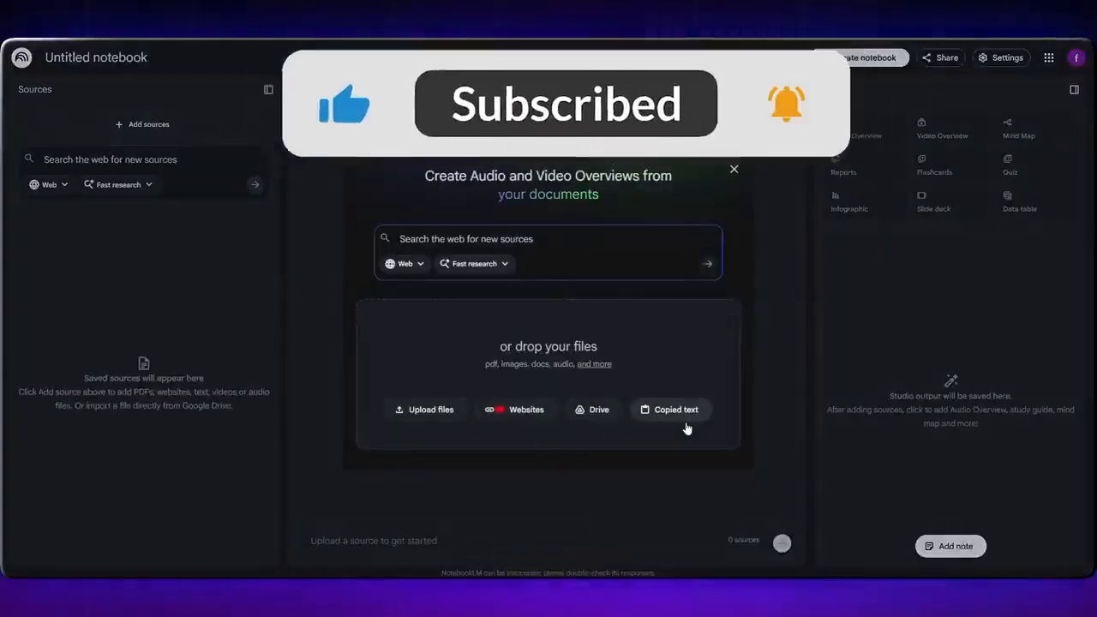
click(683, 410)
key(ctrl+v)
click(662, 425)
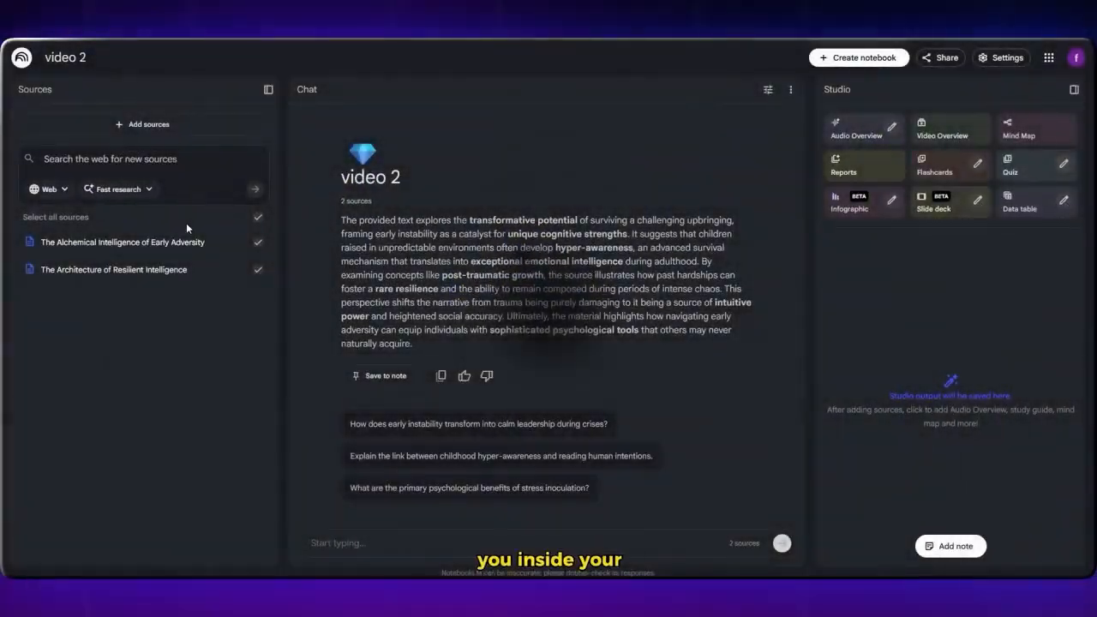
- Switch to the "video 1" notebook and open the customisation options for a Video Overview
click(21, 58)
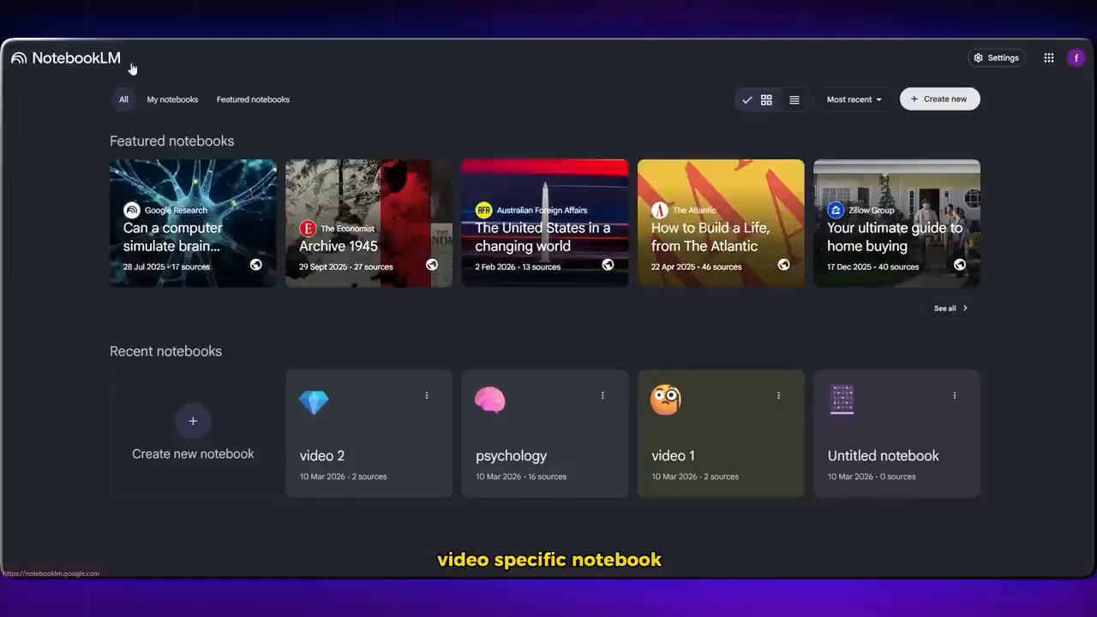
click(728, 431)
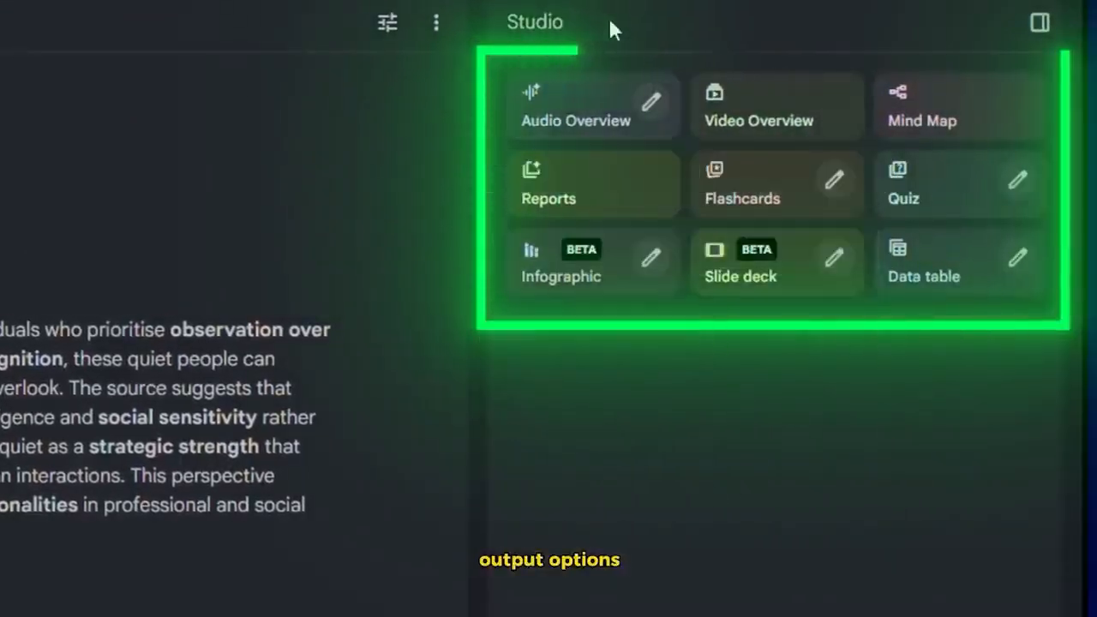
drag(608, 29, 514, 33)
click(516, 30)
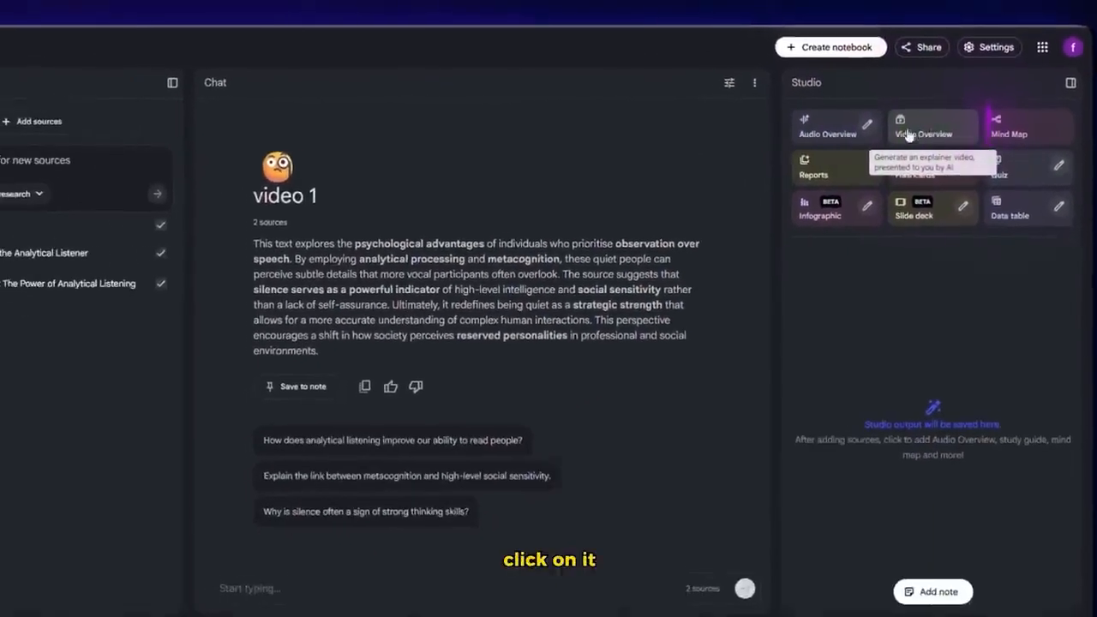
click(910, 133)
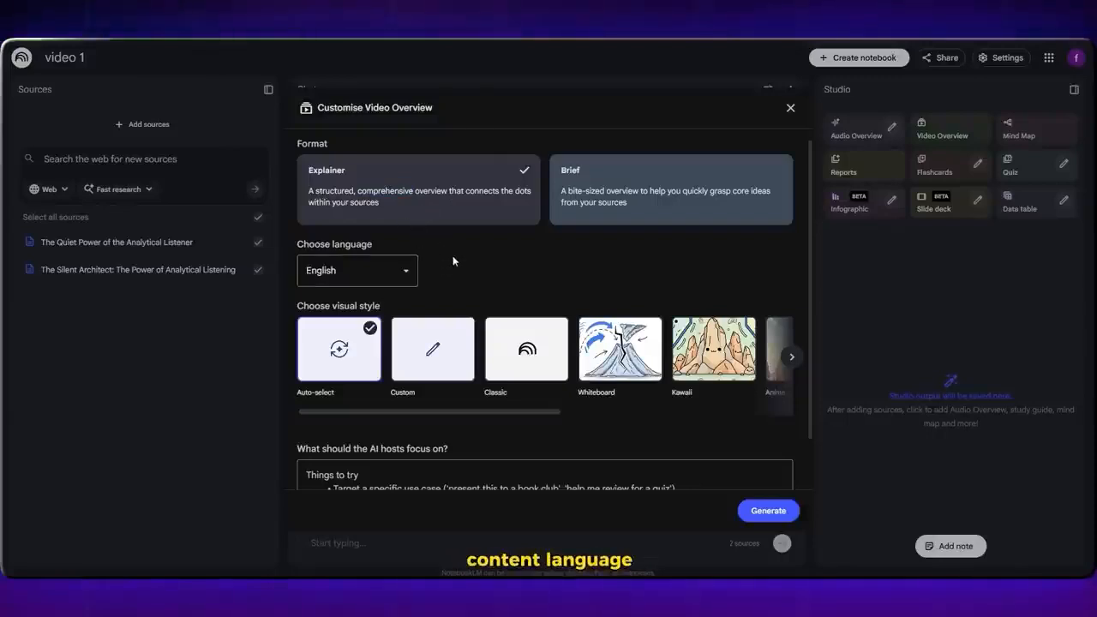
- Look through the languages offered for the Video Overview and choose English
click(376, 276)
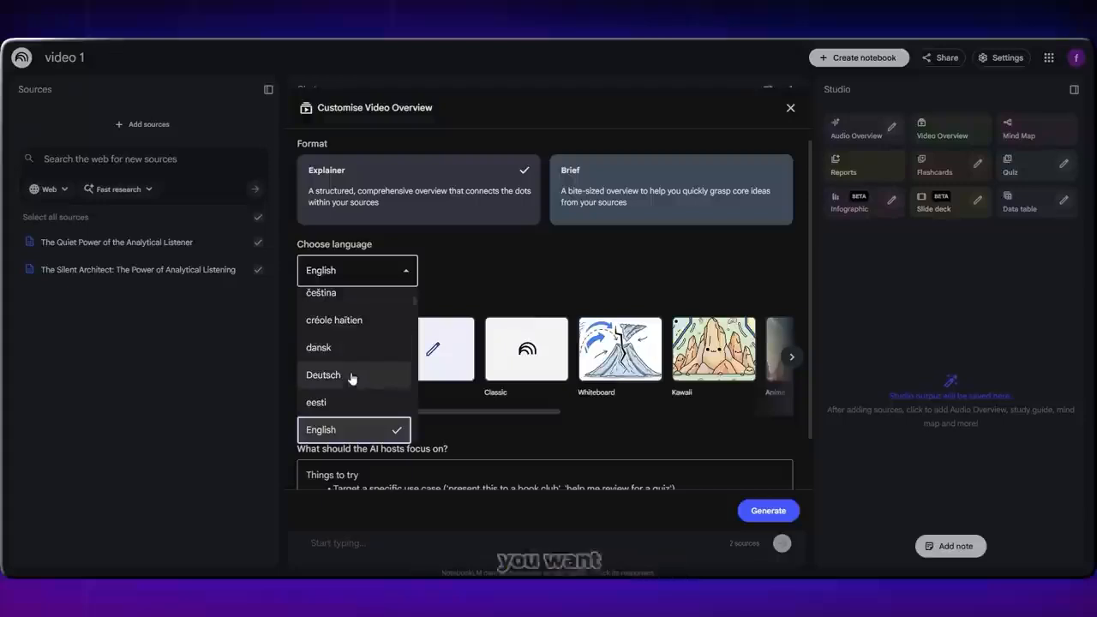
scroll(349, 403, up, 3)
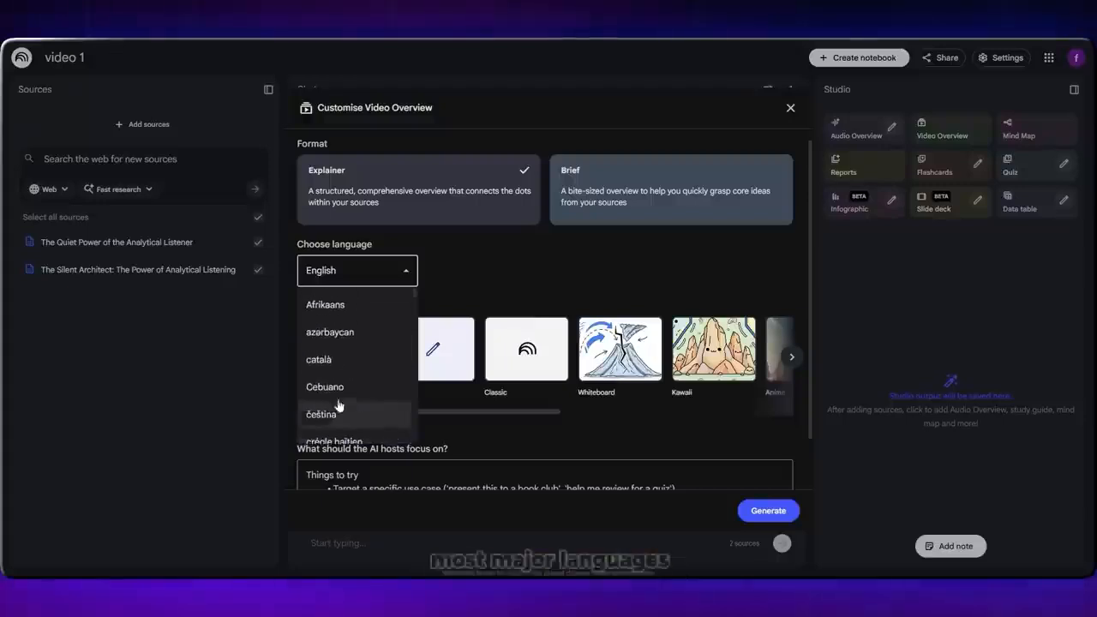
scroll(329, 341, down, 6)
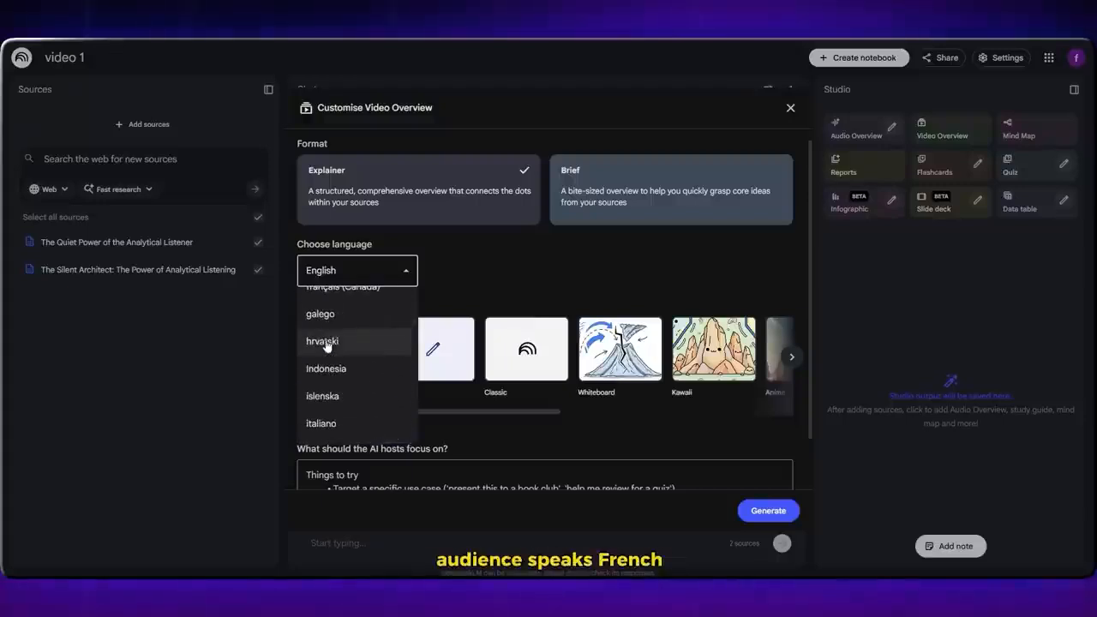
scroll(329, 345, up, 3)
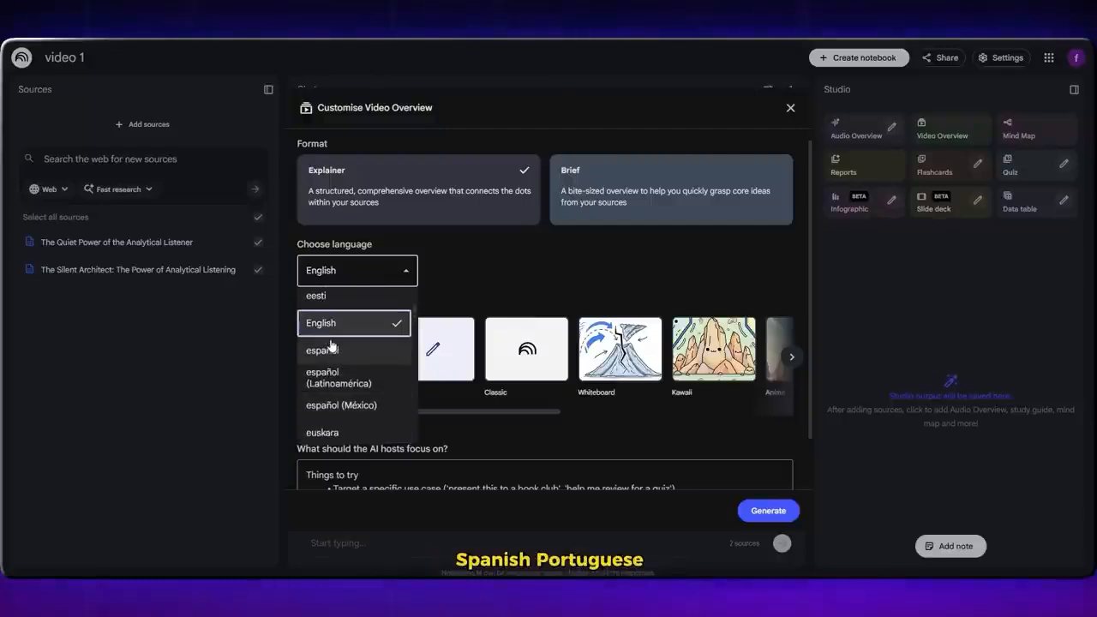
click(350, 331)
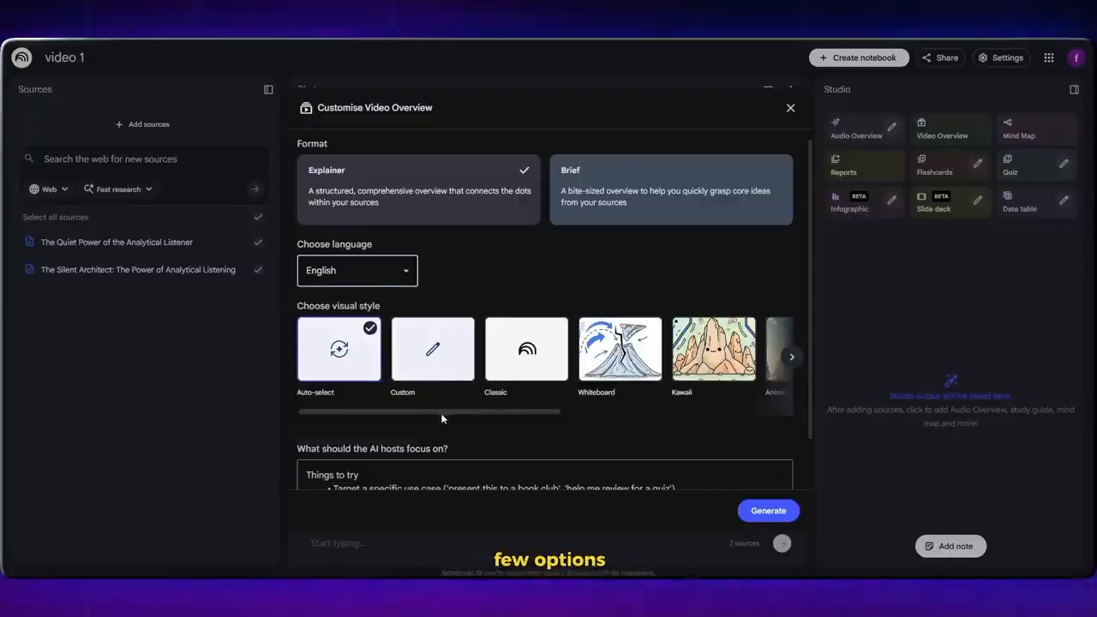
- Choose the Whiteboard visual style for the Explainer video and generate the Video Overview
drag(442, 420, 705, 392)
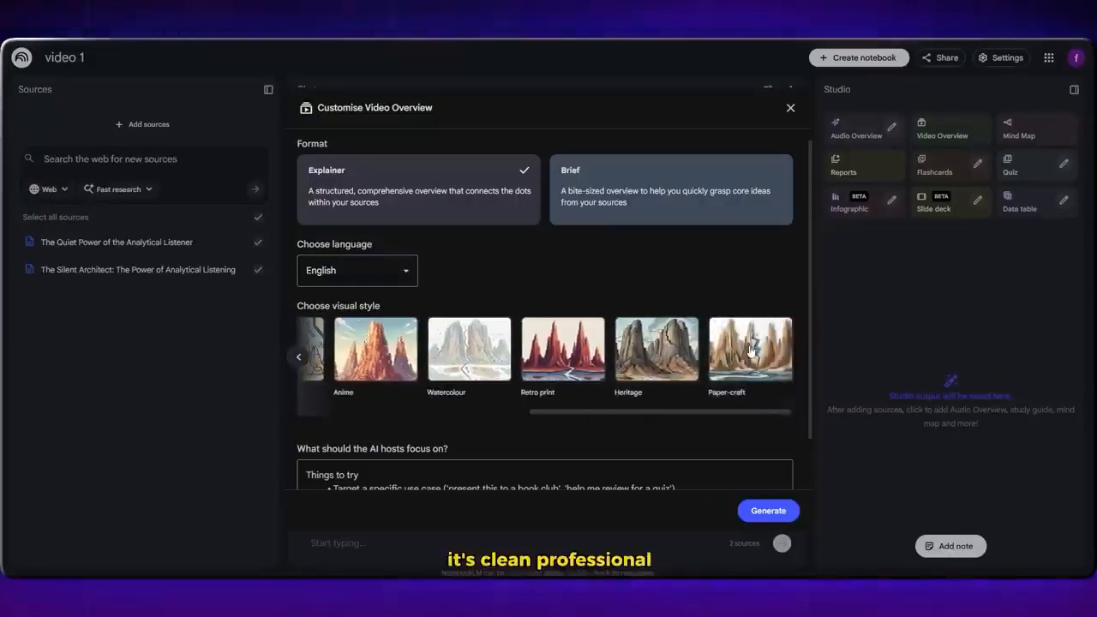
drag(557, 426, 409, 428)
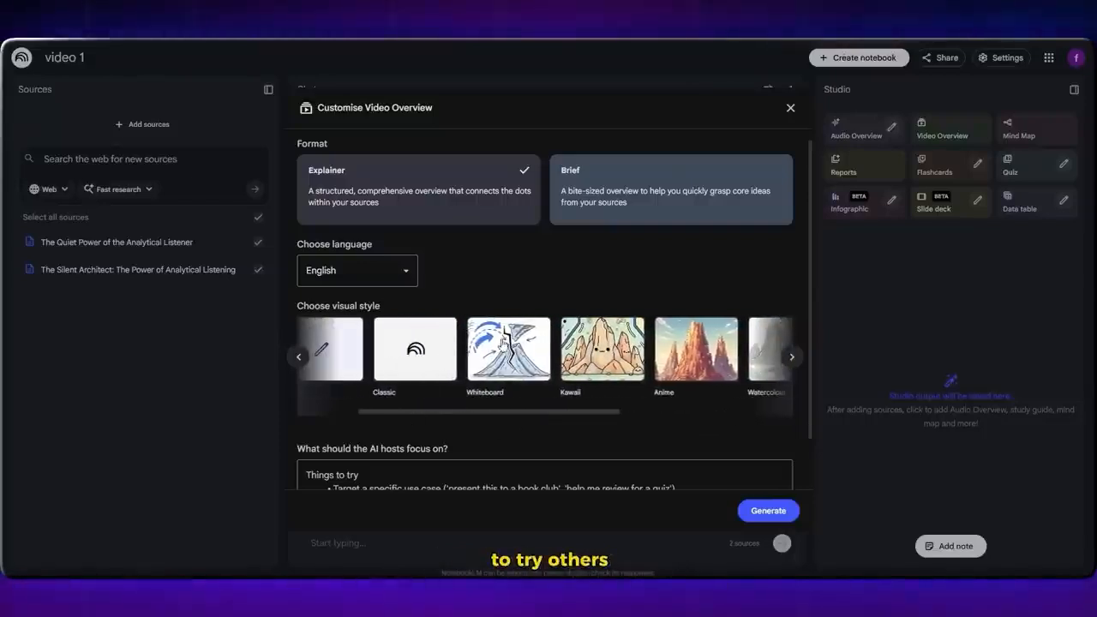
click(508, 341)
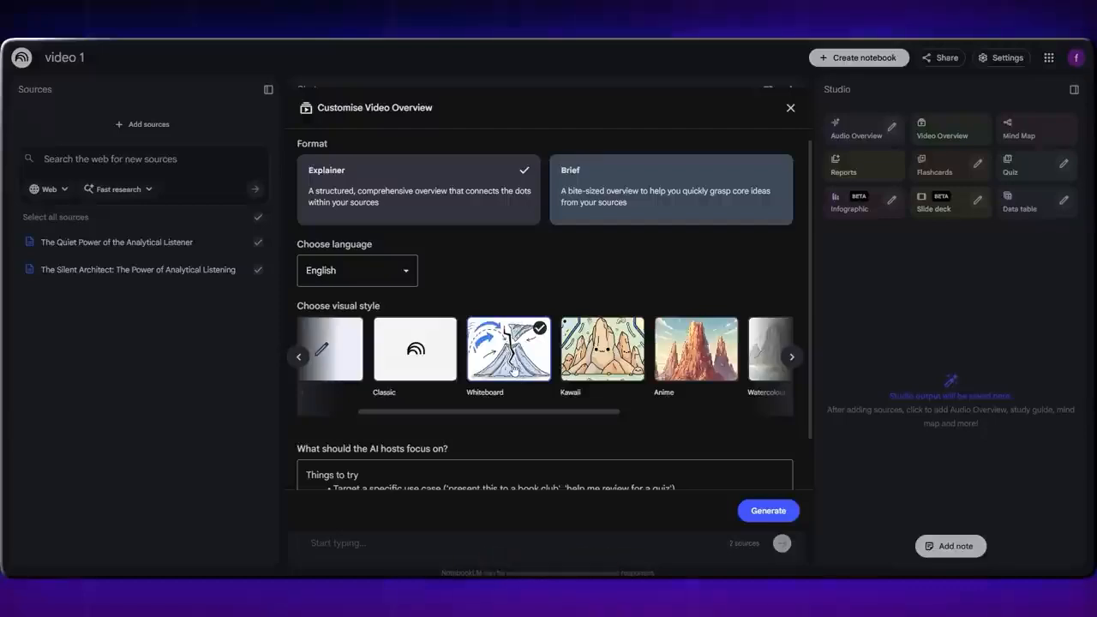
scroll(504, 492, down, 1)
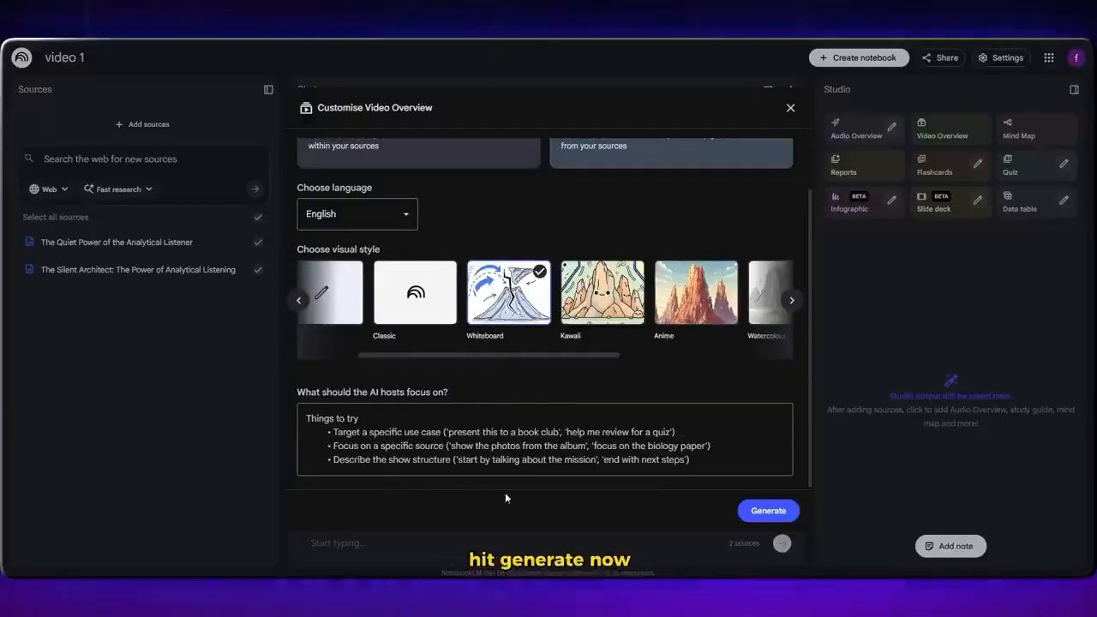
click(768, 512)
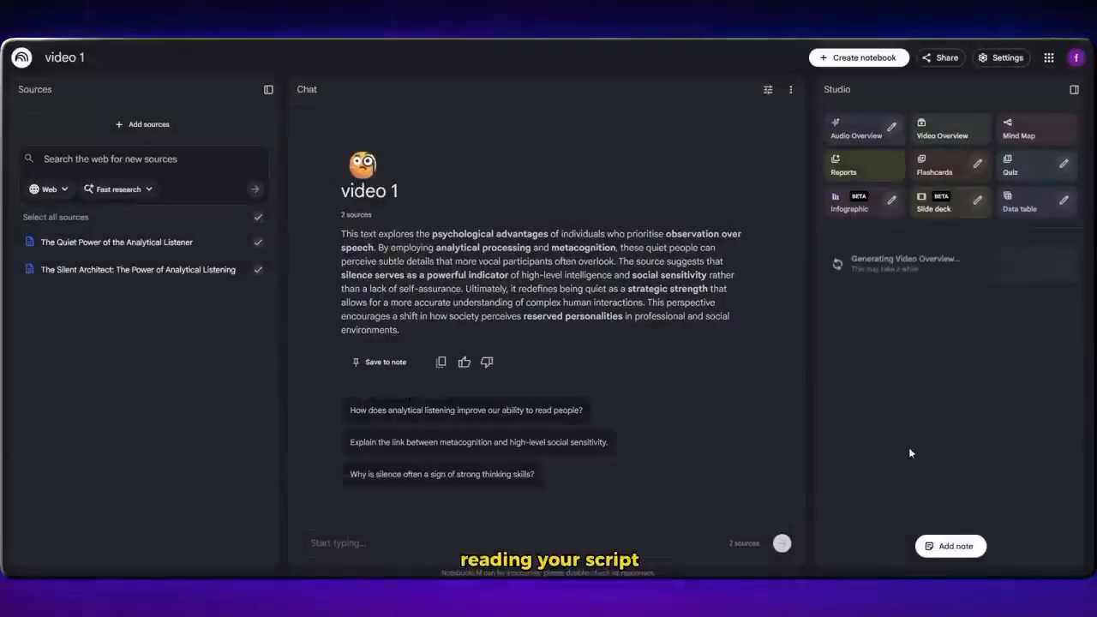